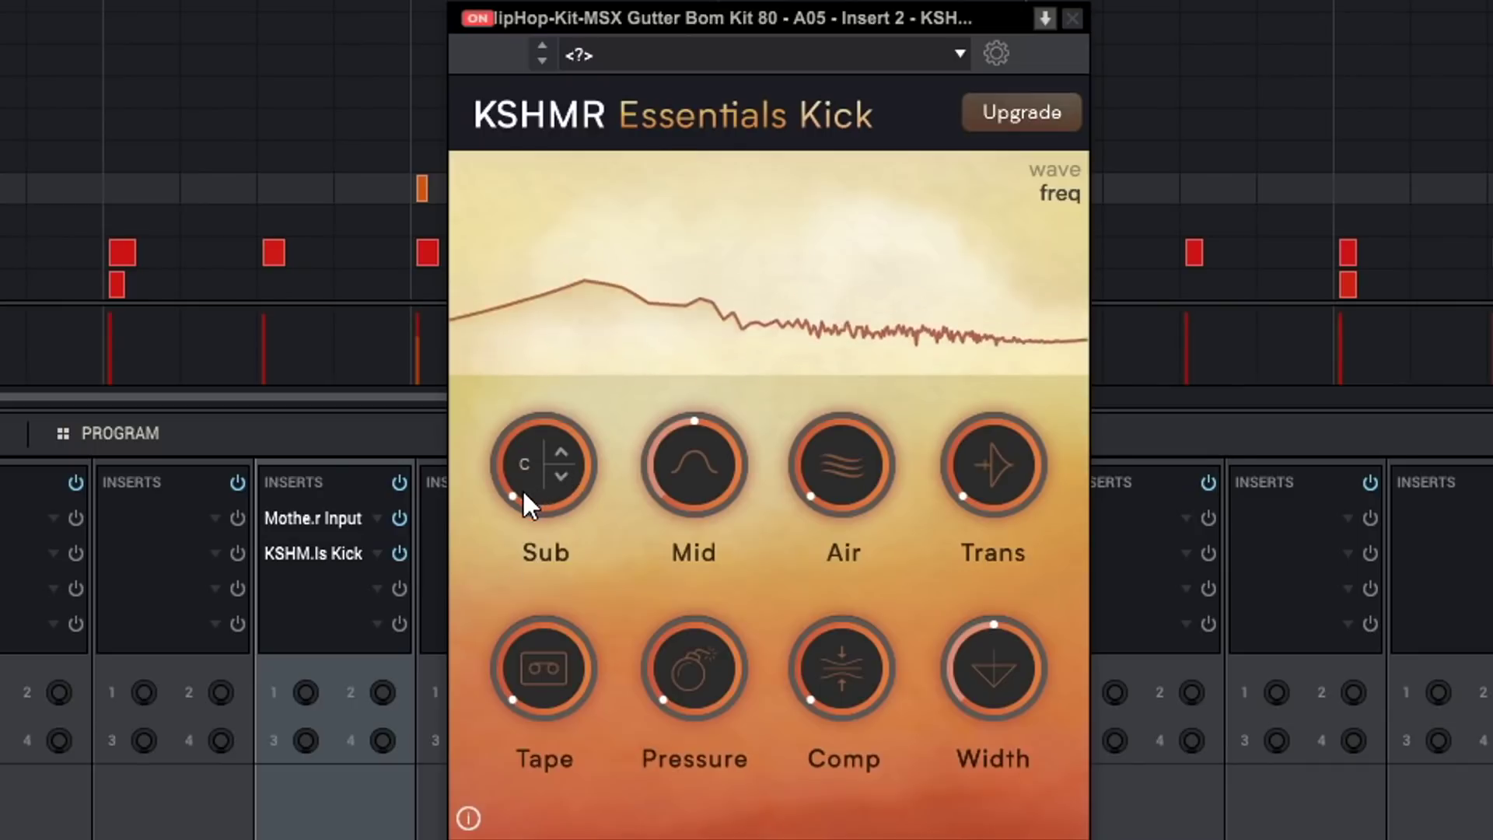
Raise the Sub amount and adjust the Mid level of the kick in KSHMR Essentials Kick.
left_click_drag(557, 464, 526, 119)
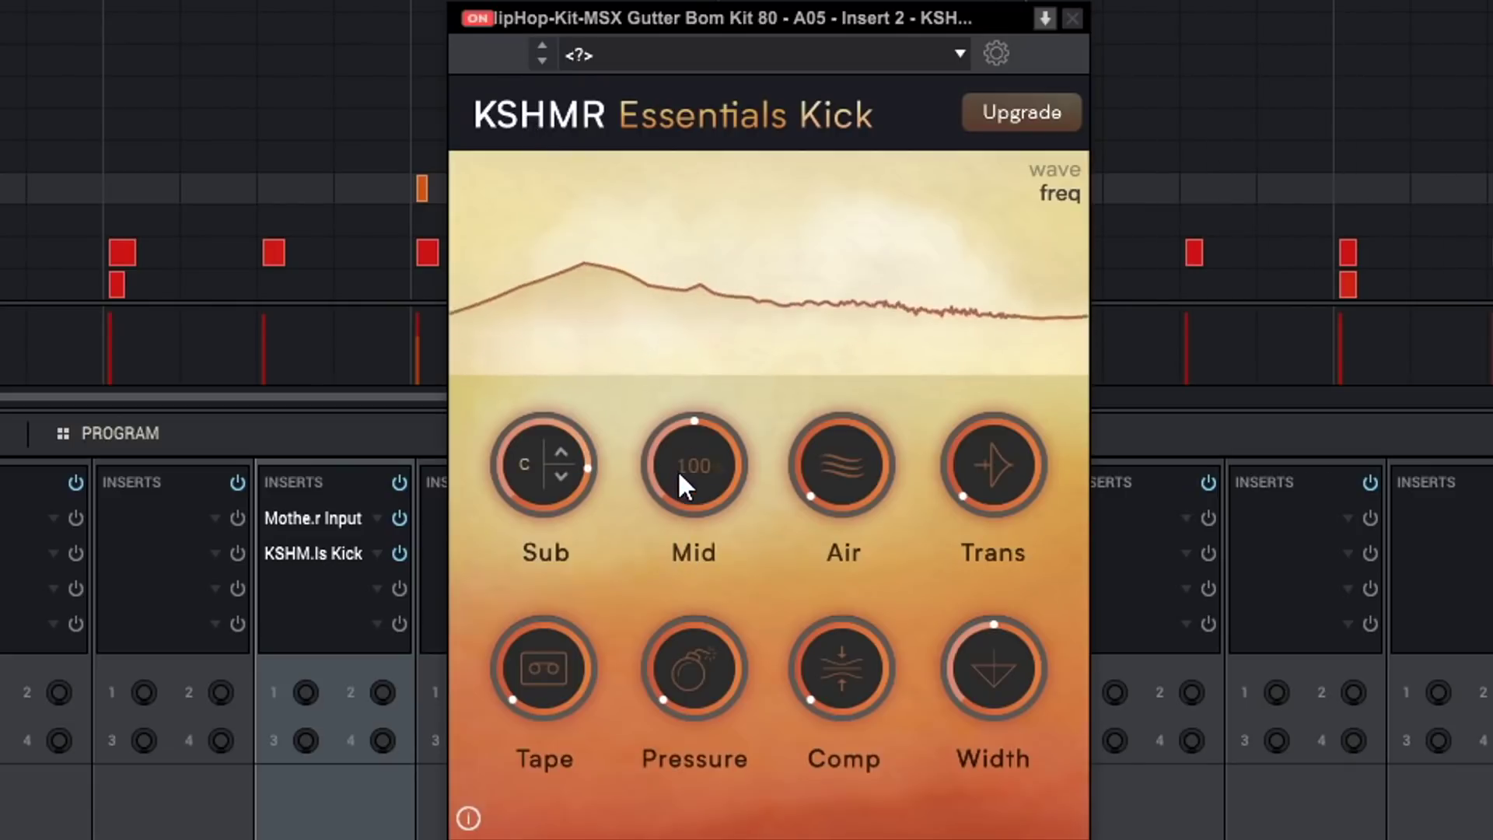
left_click_drag(675, 463, 663, 278)
left_click_drag(662, 278, 658, 307)
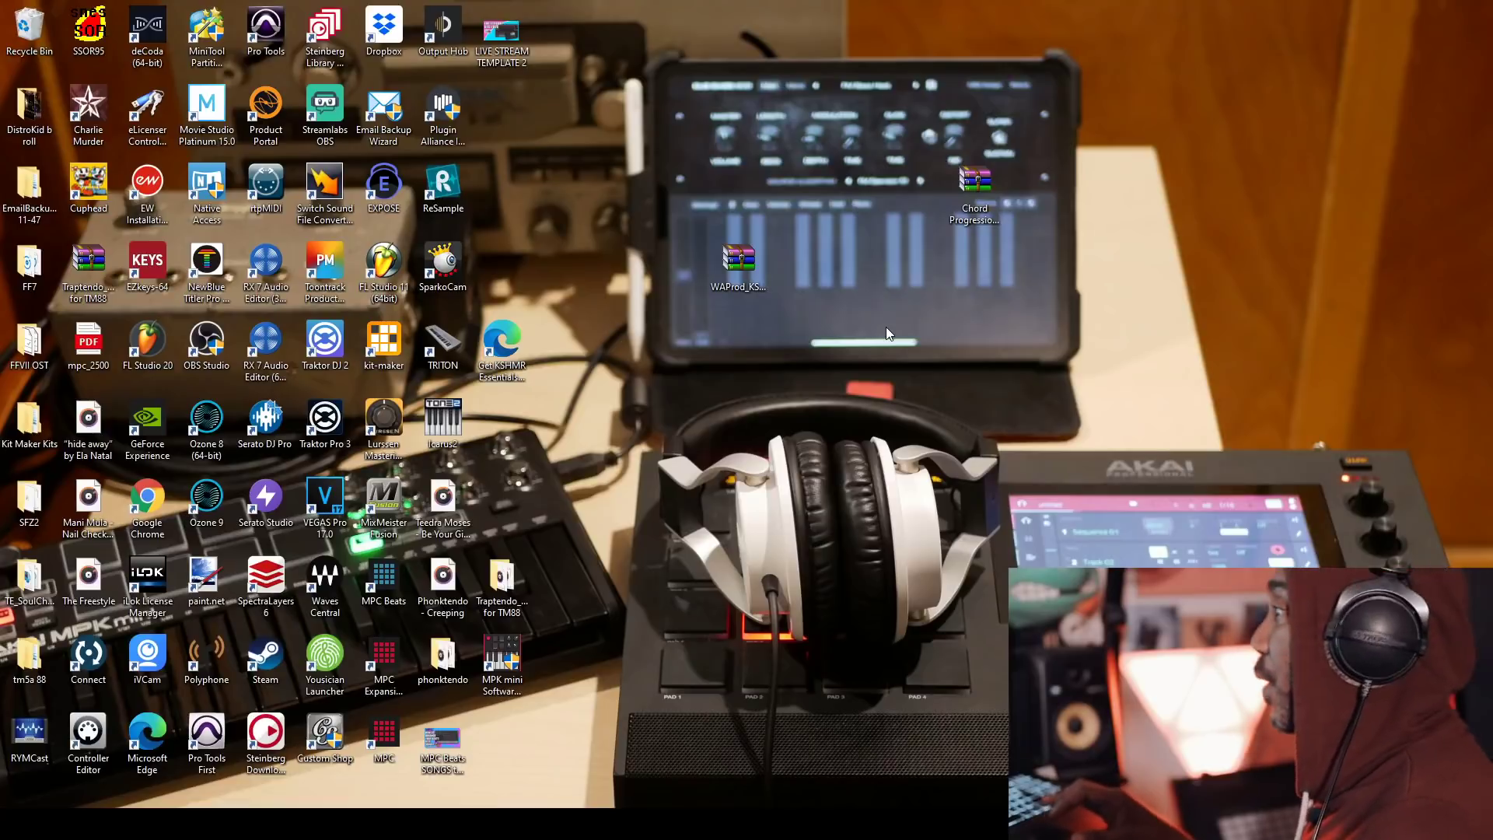
Extract the WAProd_KSHMR_Essentials_Kick_1.0.0 archive onto the desktop, replacing all existing files.
left_click(729, 261)
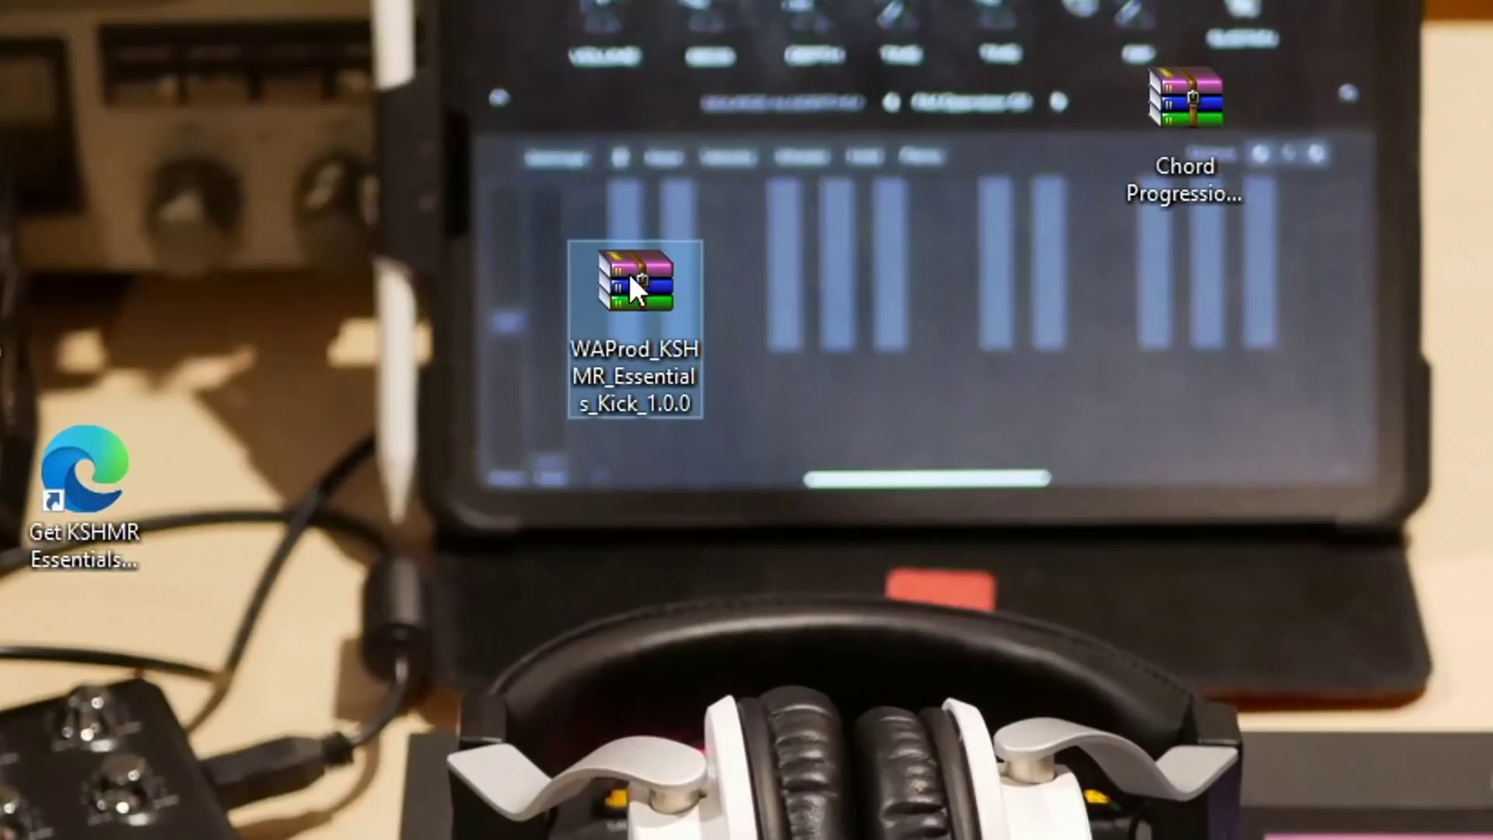
right_click(631, 286)
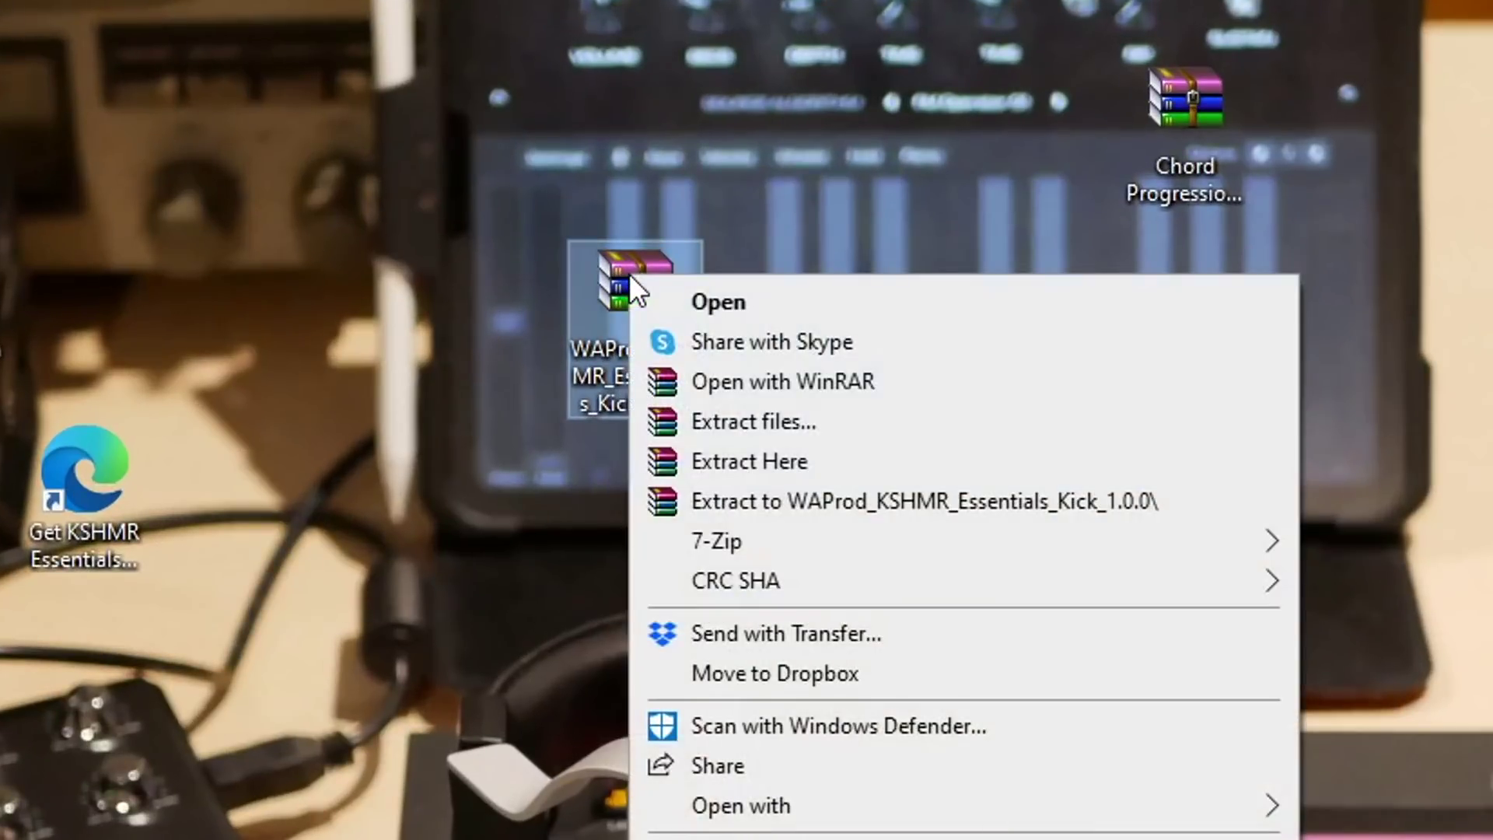
left_click(742, 457)
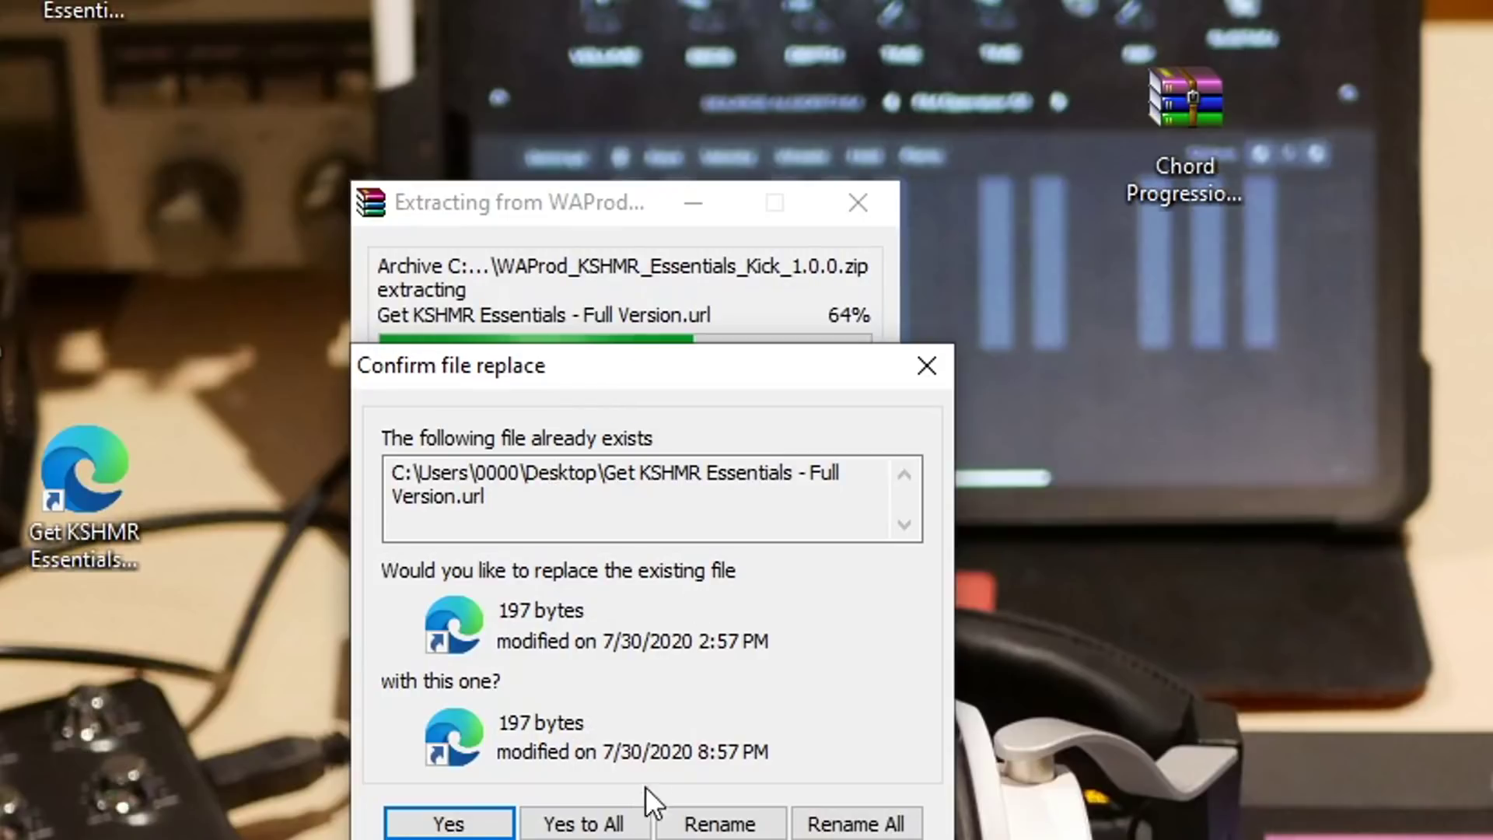
left_click(613, 826)
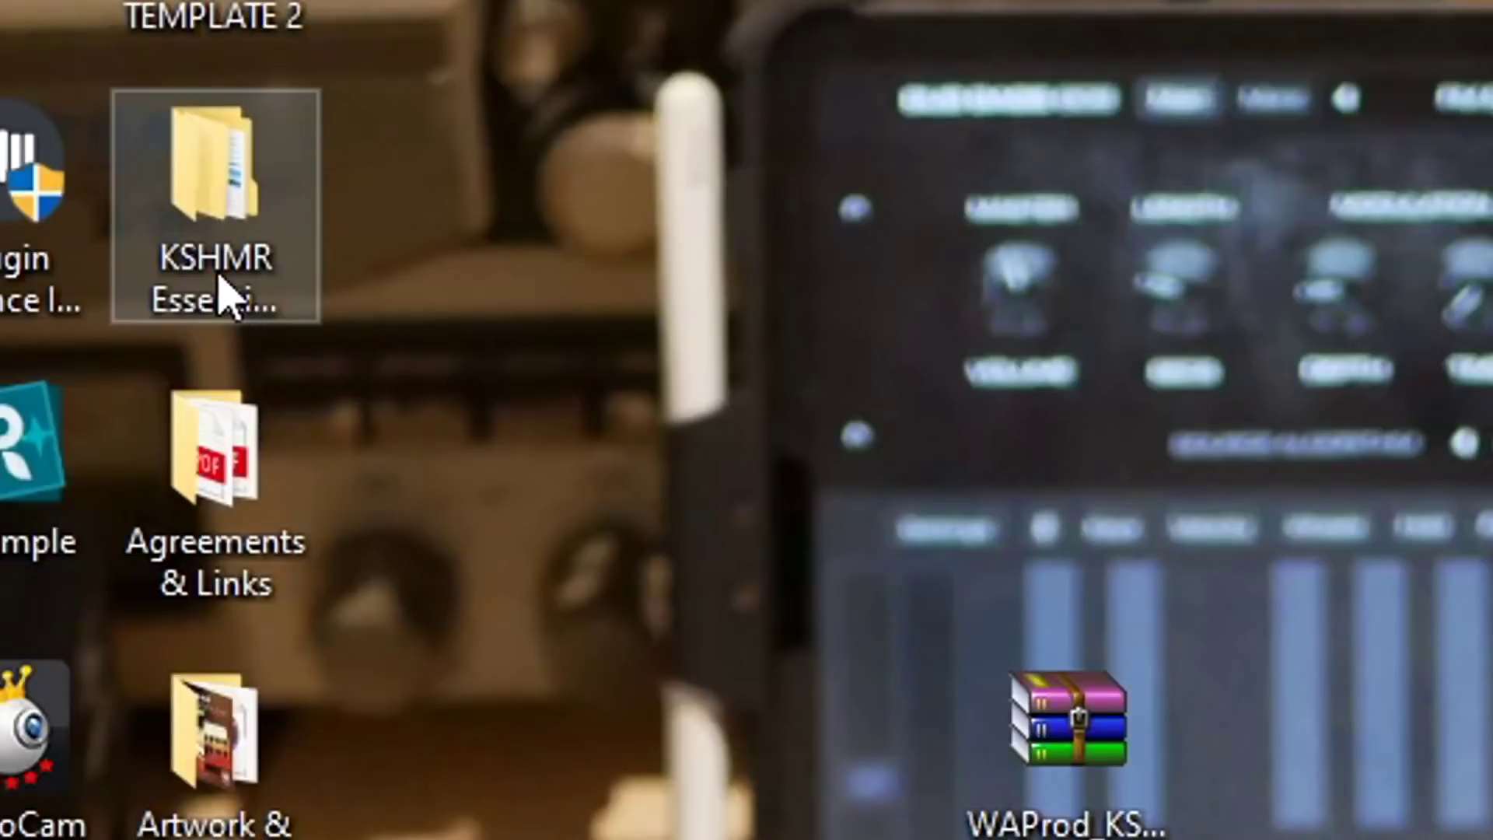
Launch the KSHMR Essentials Kick installer from the PC subfolder of the extracted KSHMR Essentials Kick folder.
left_click(220, 233)
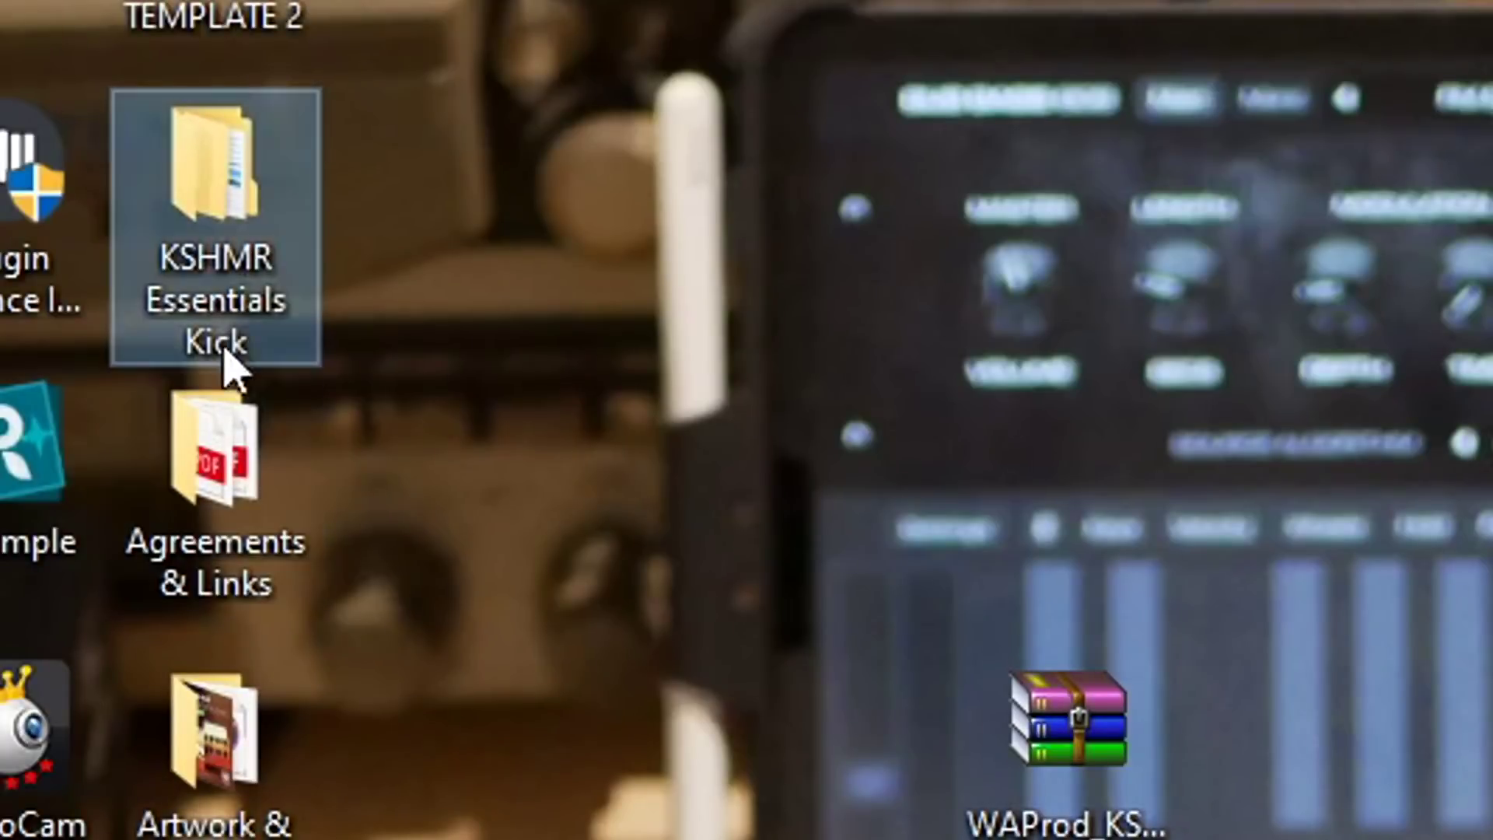
double_click(217, 173)
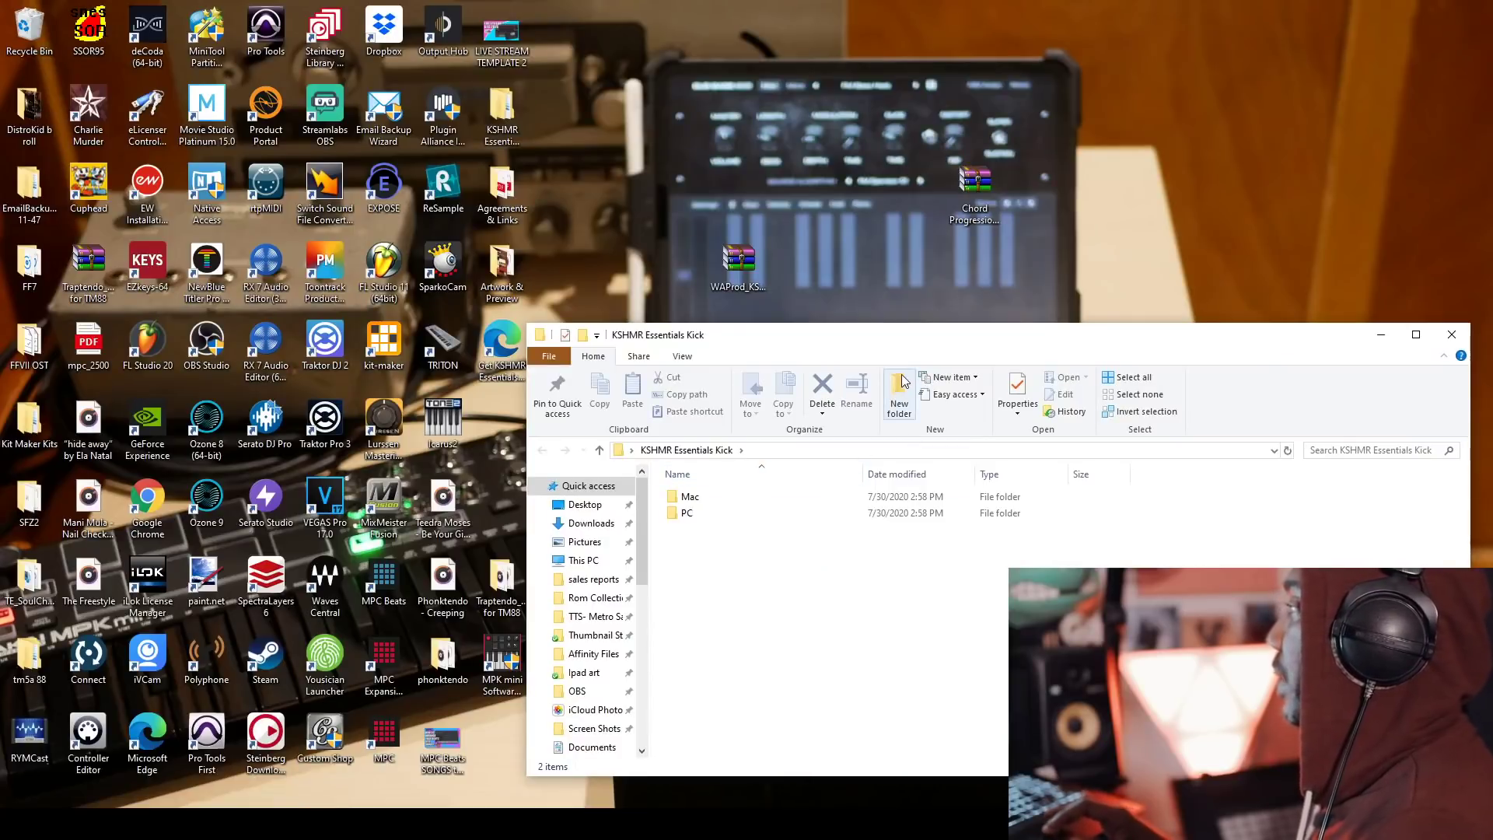
left_click_drag(902, 343, 575, 60)
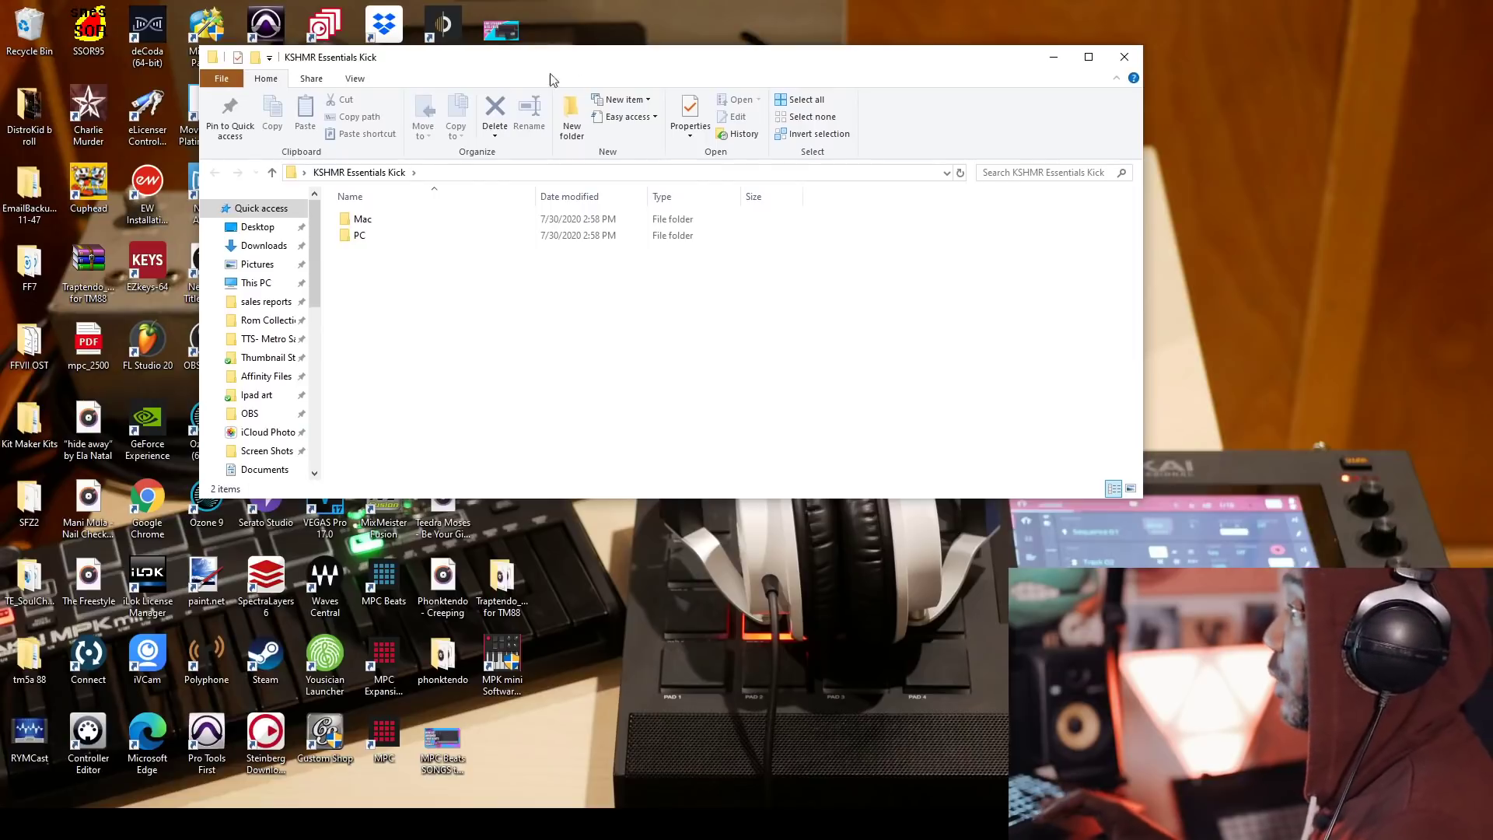
double_click(374, 237)
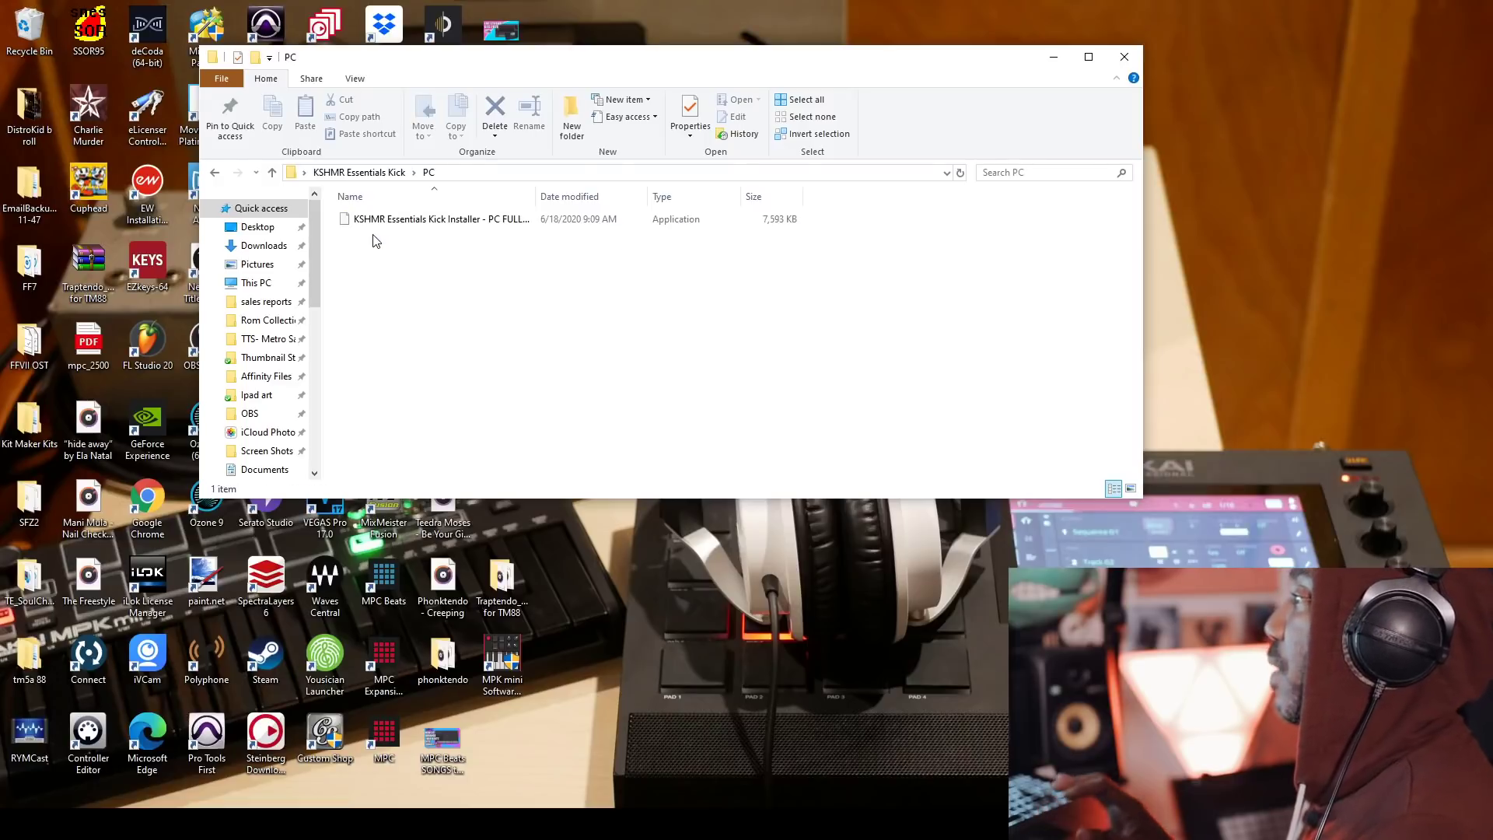
double_click(399, 223)
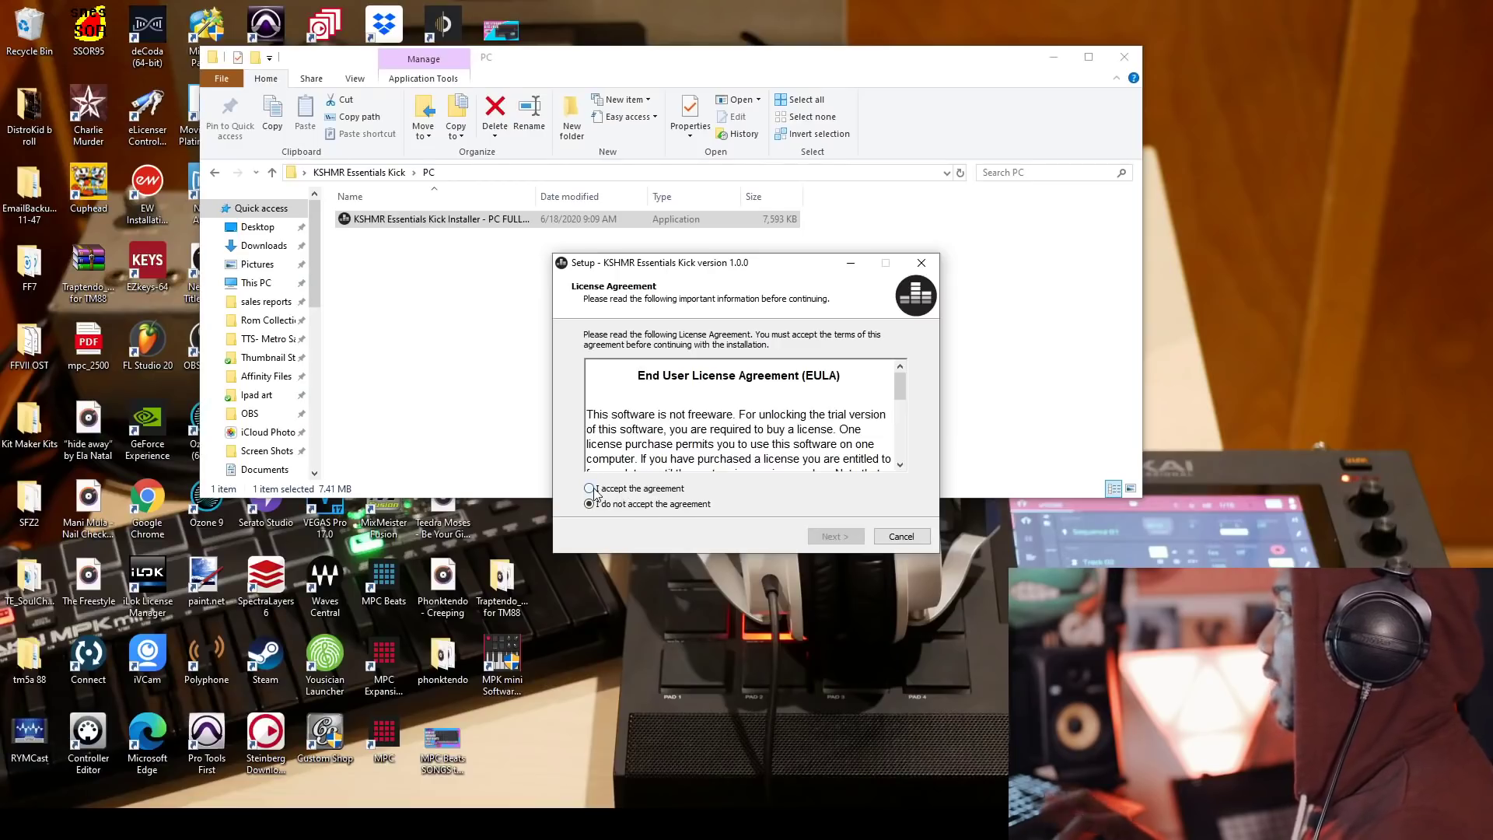
Accept the license agreement and complete a full installation of KSHMR Essentials Kick, keeping the default plugin directories.
left_click(591, 489)
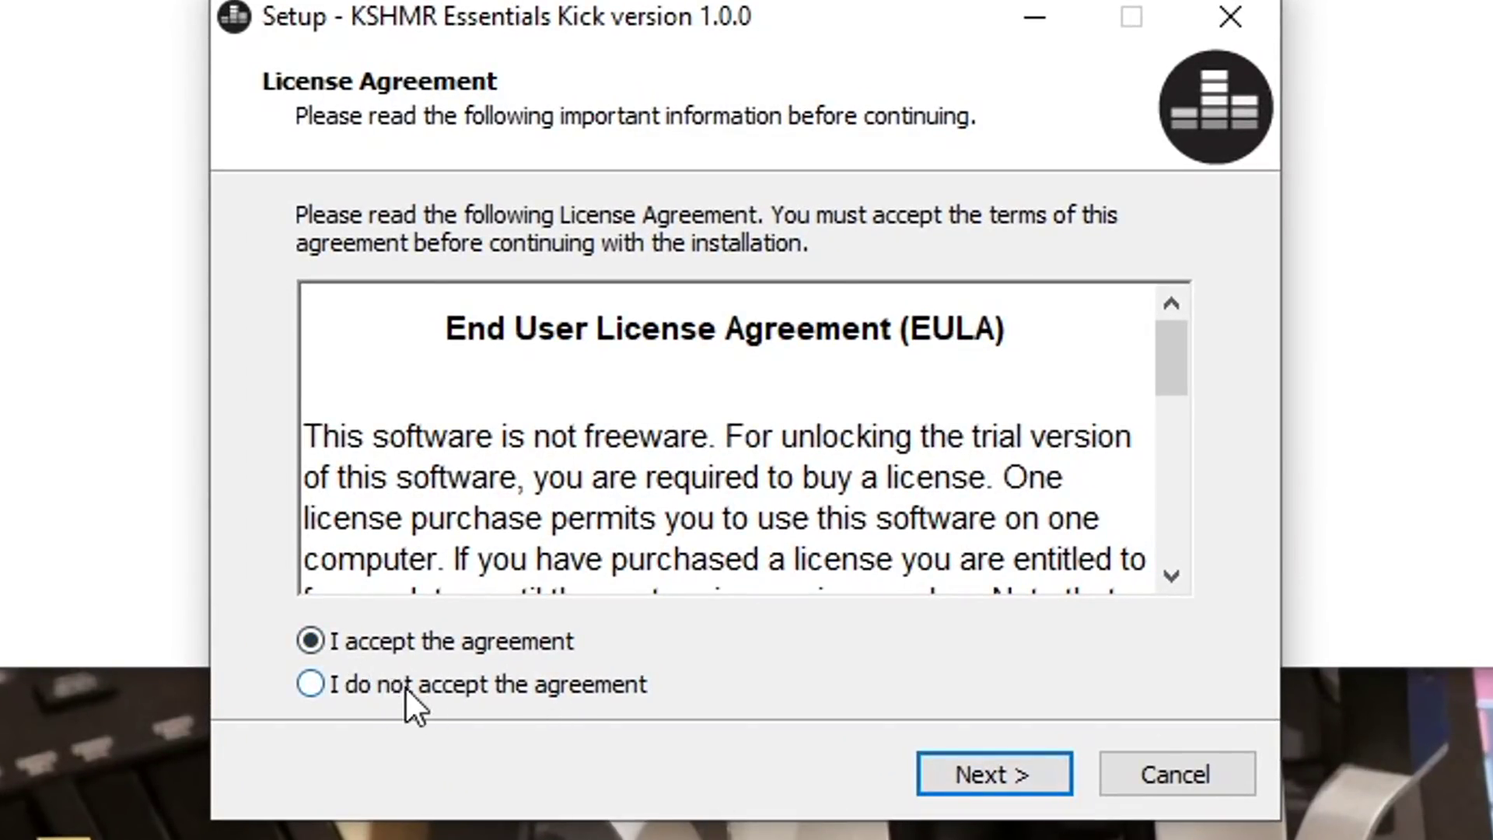
left_click(955, 763)
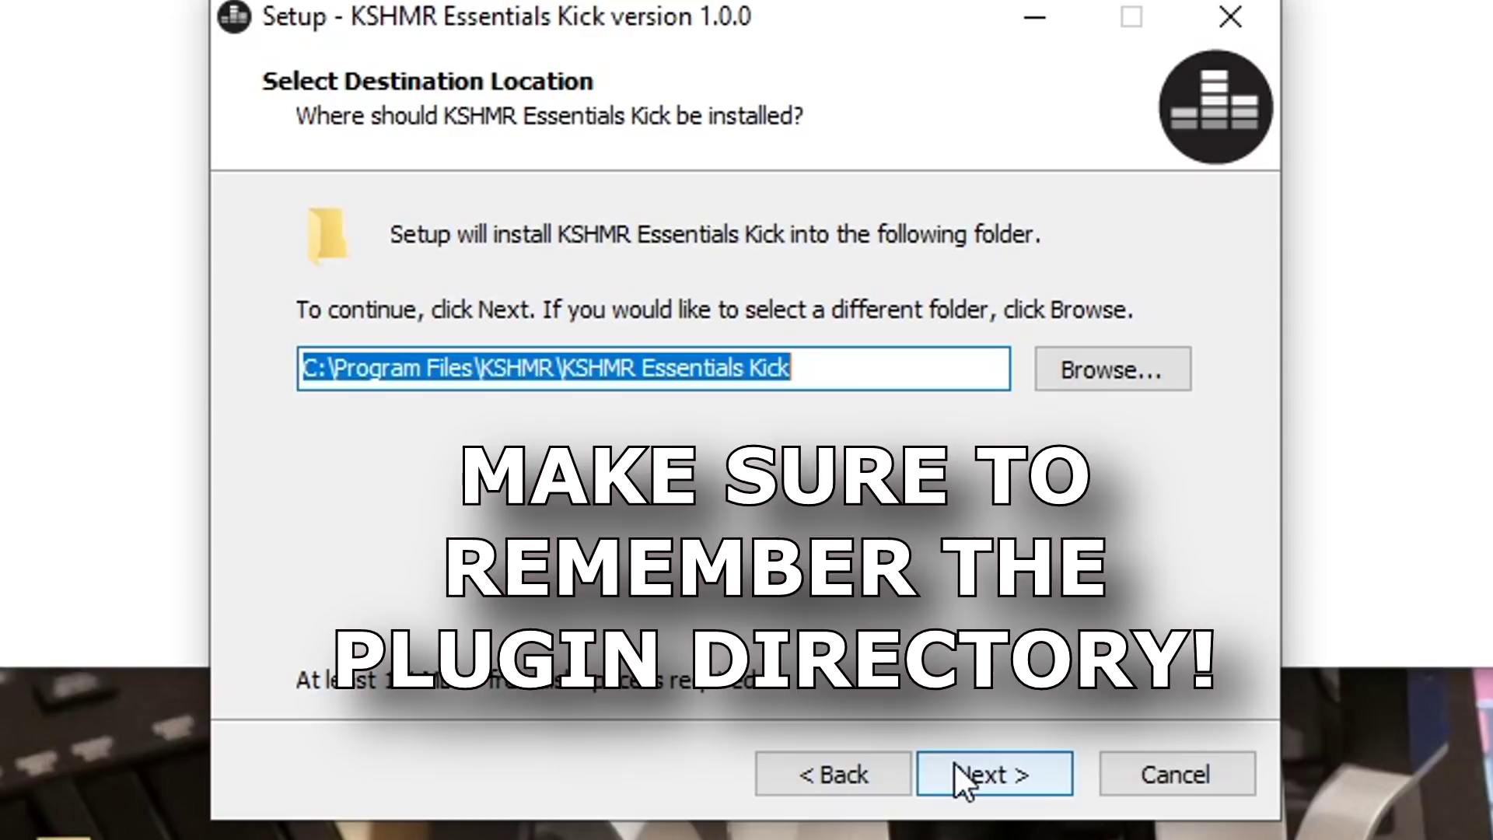
left_click(953, 762)
left_click(953, 762)
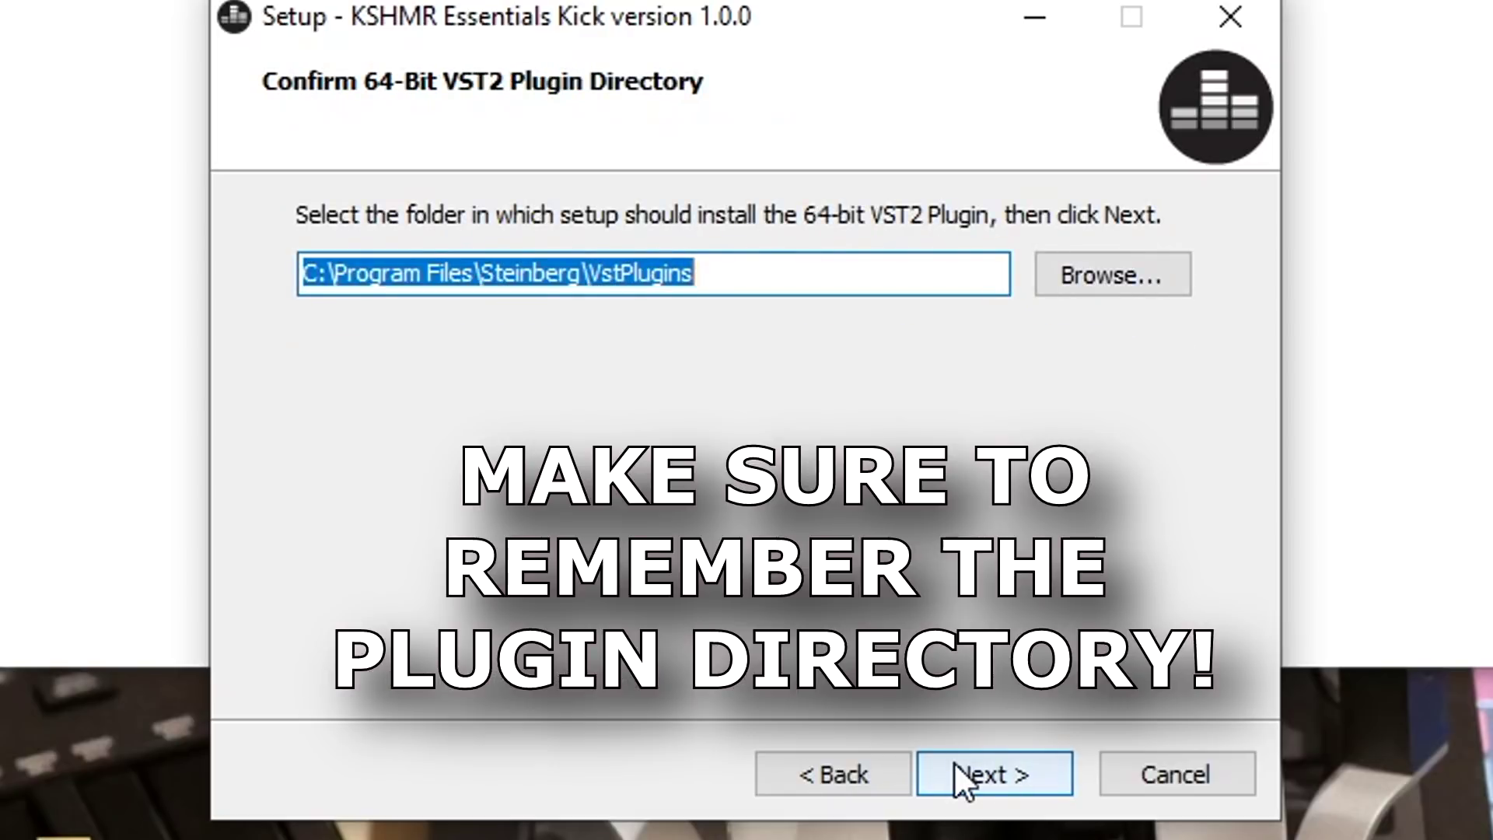
left_click(953, 762)
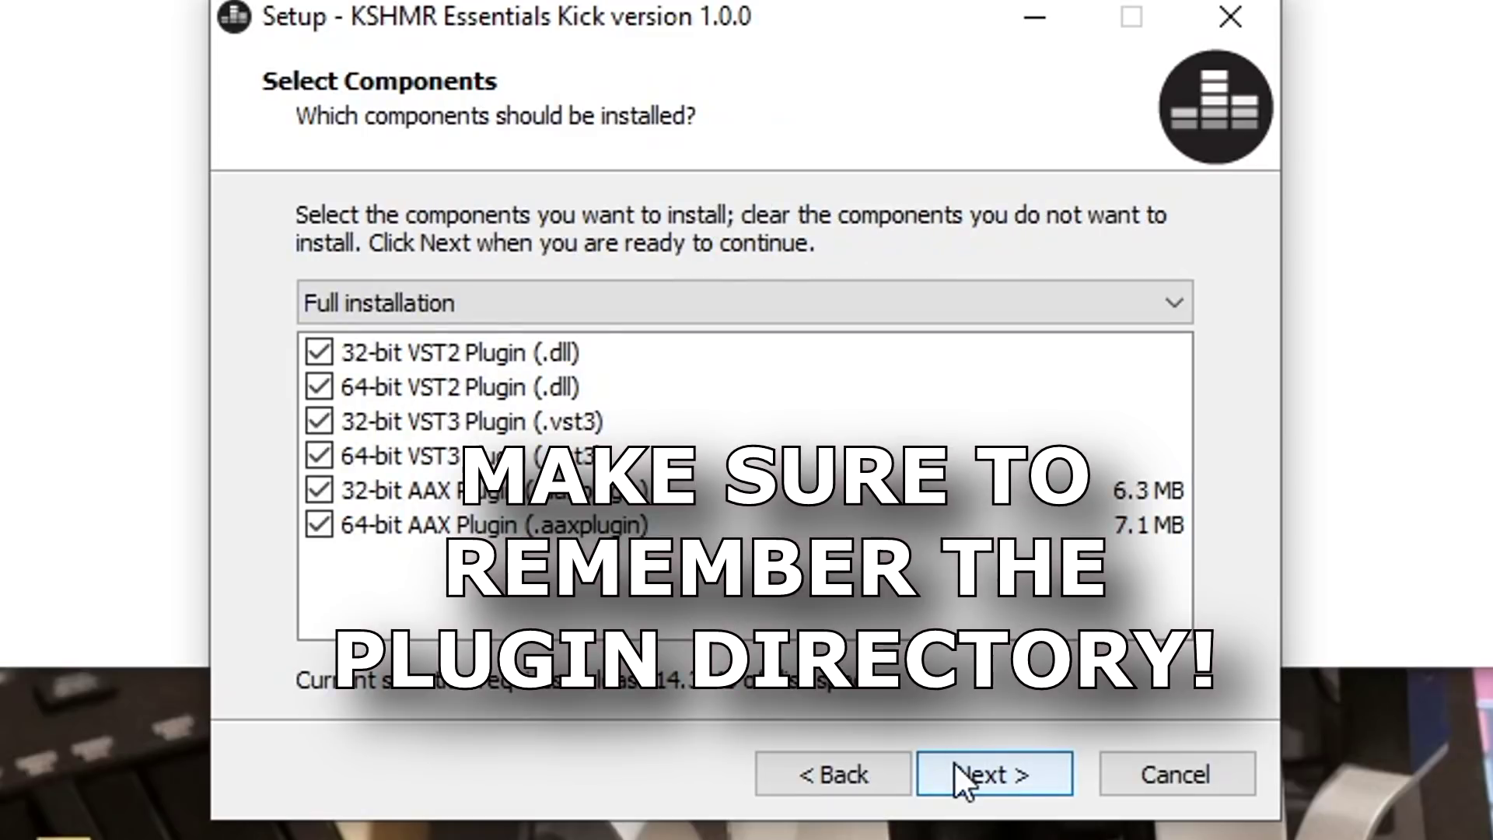
left_click(953, 762)
left_click(953, 762)
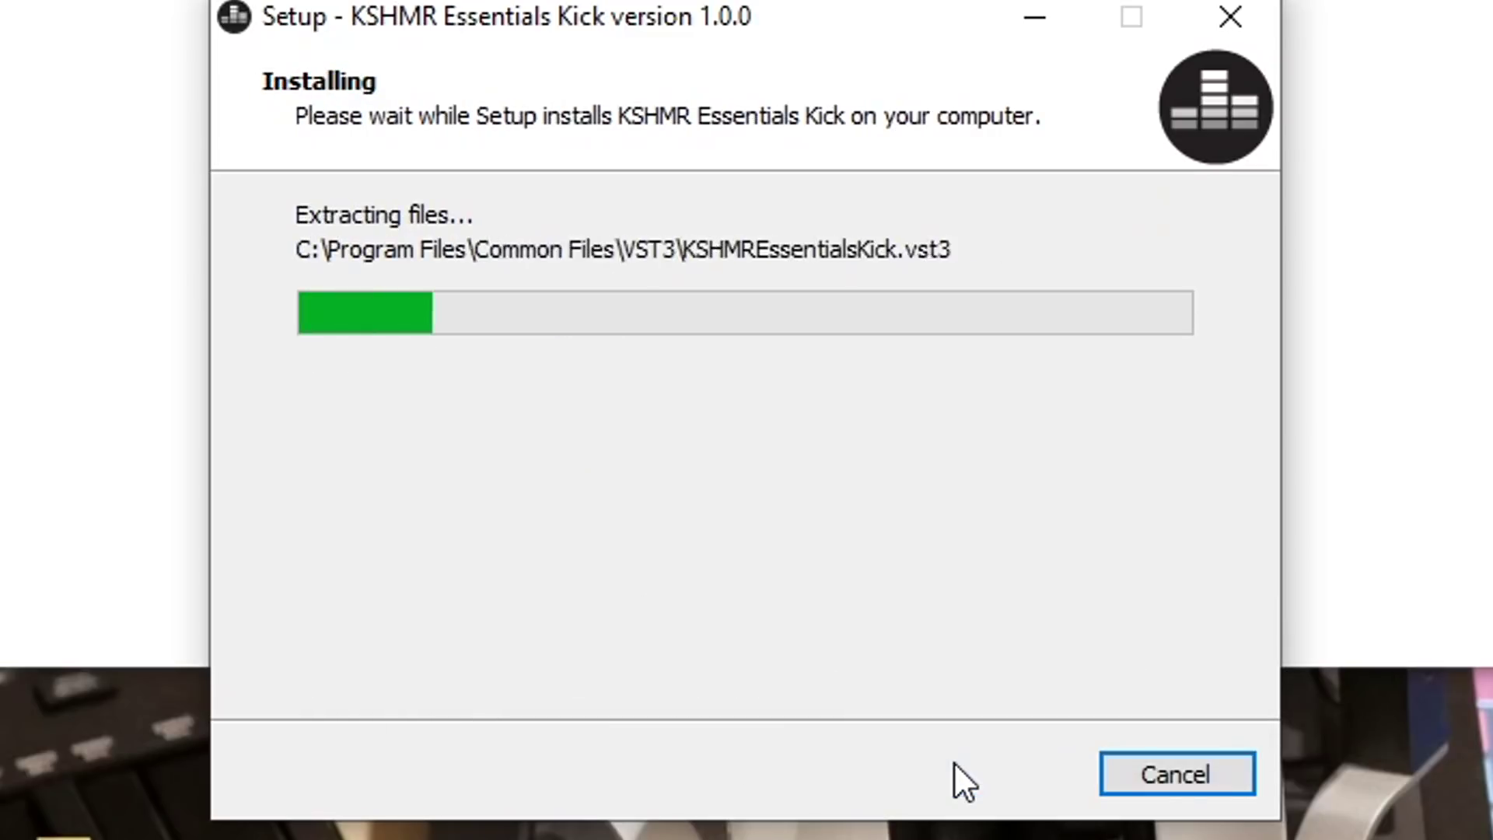
left_click(954, 762)
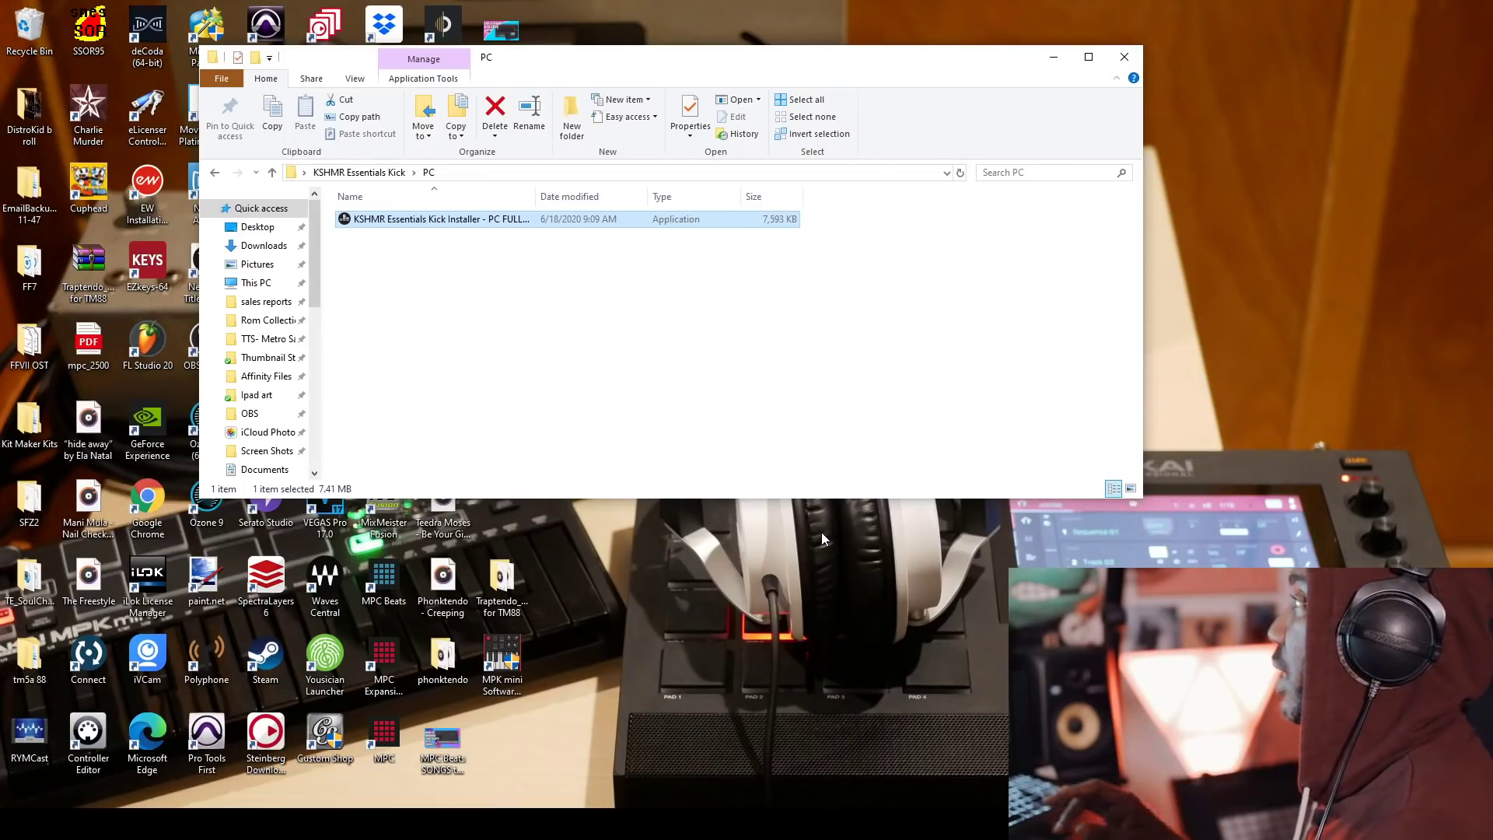
Close the installer folder, switch to MPC Beats, and play the sequence briefly before stopping it.
key("alt+F4")
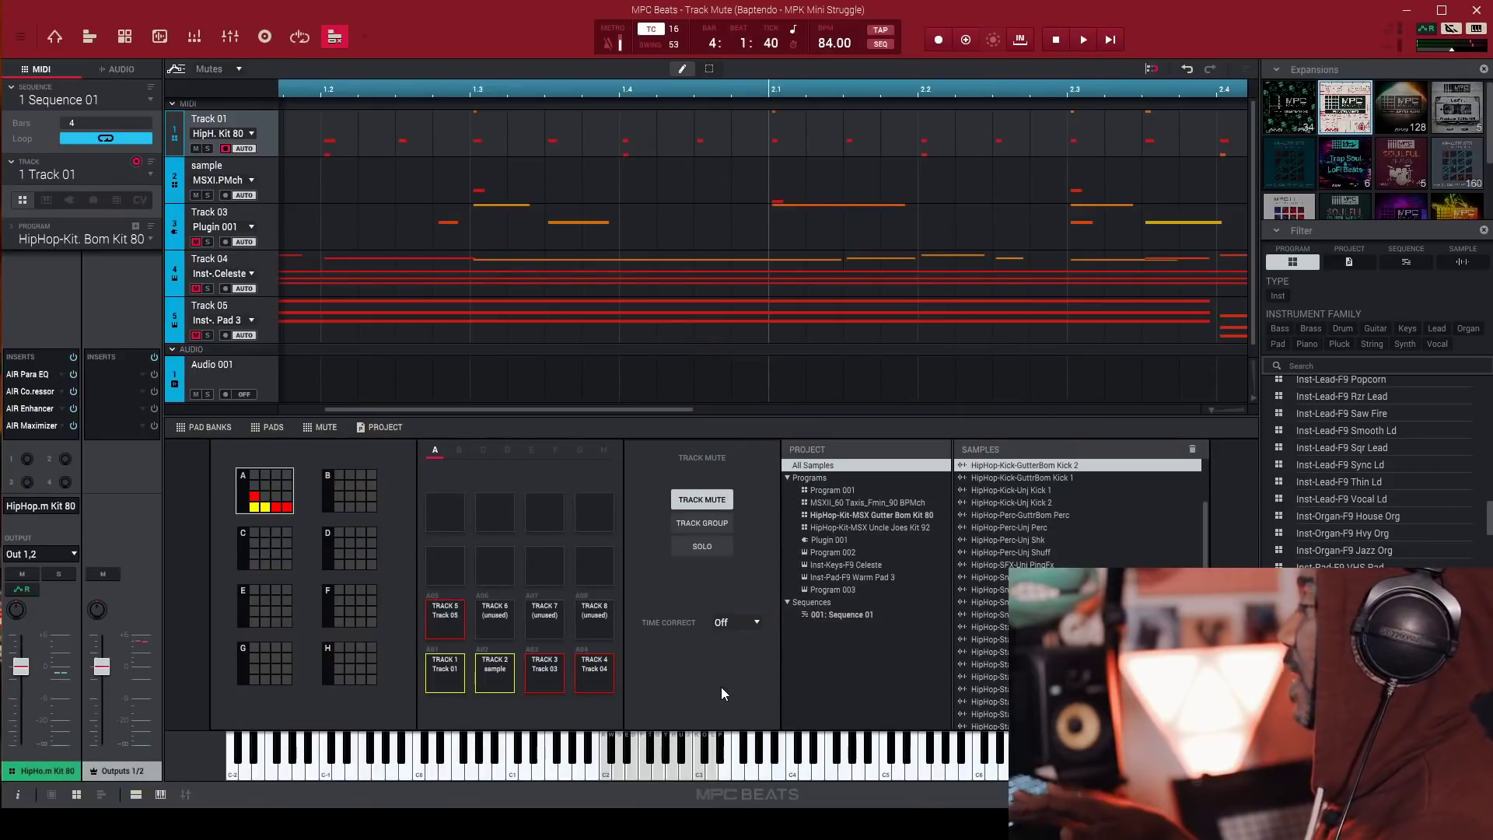
key("space")
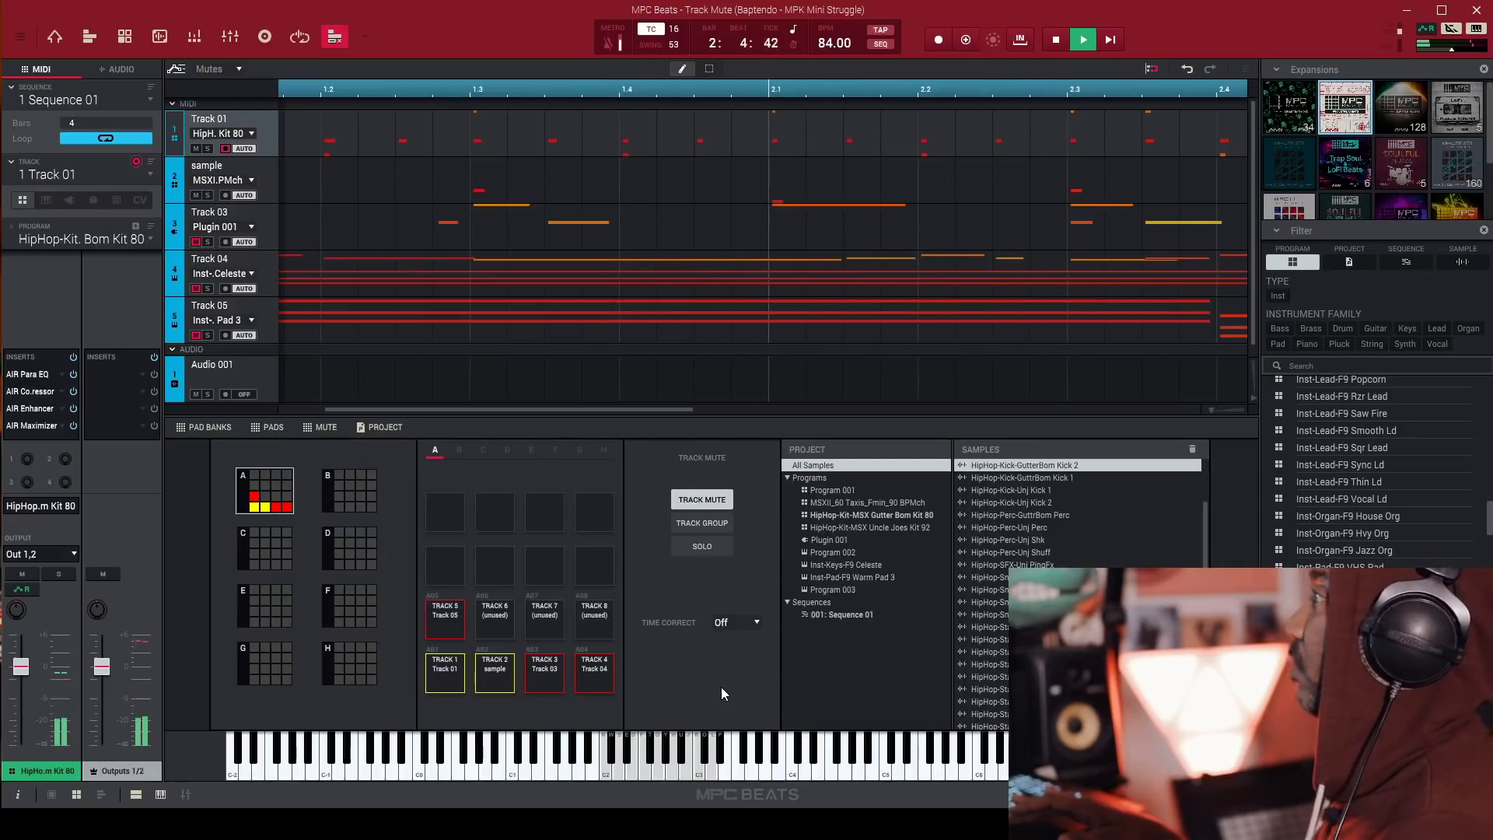
key("space")
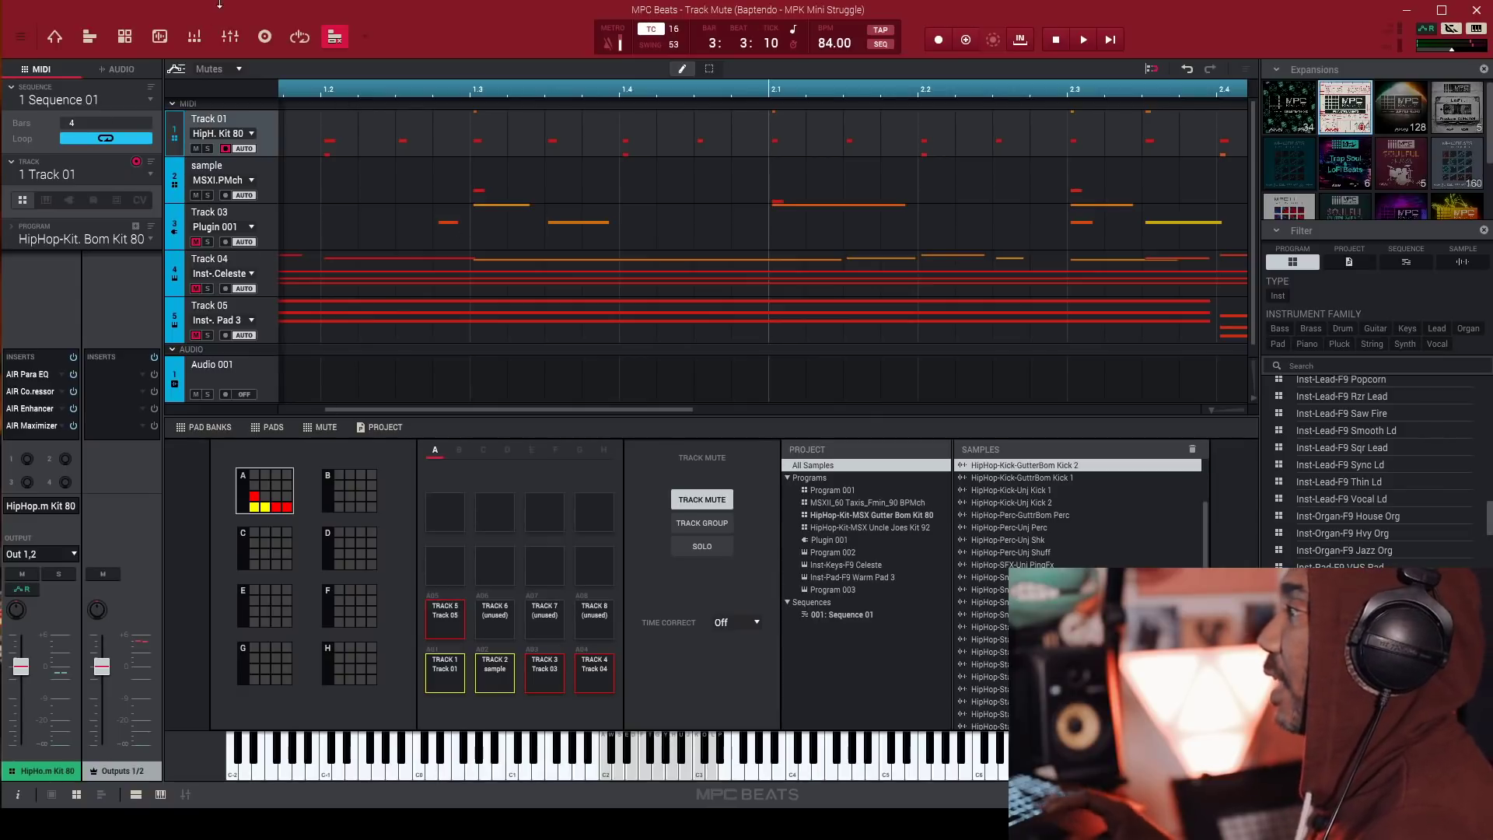
Open the Plugins section of the preferences.
left_click(21, 39)
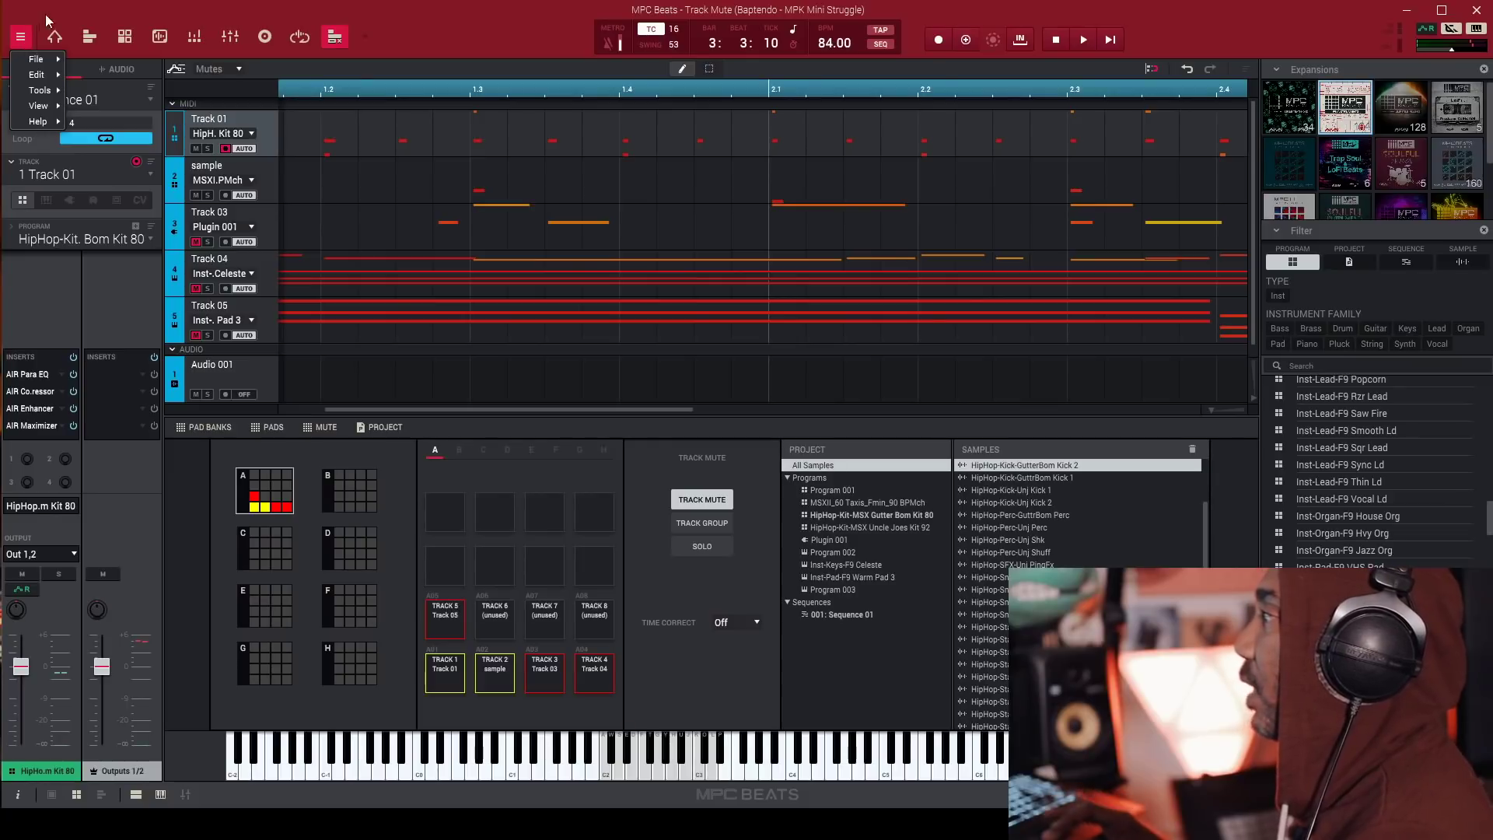
key("Escape")
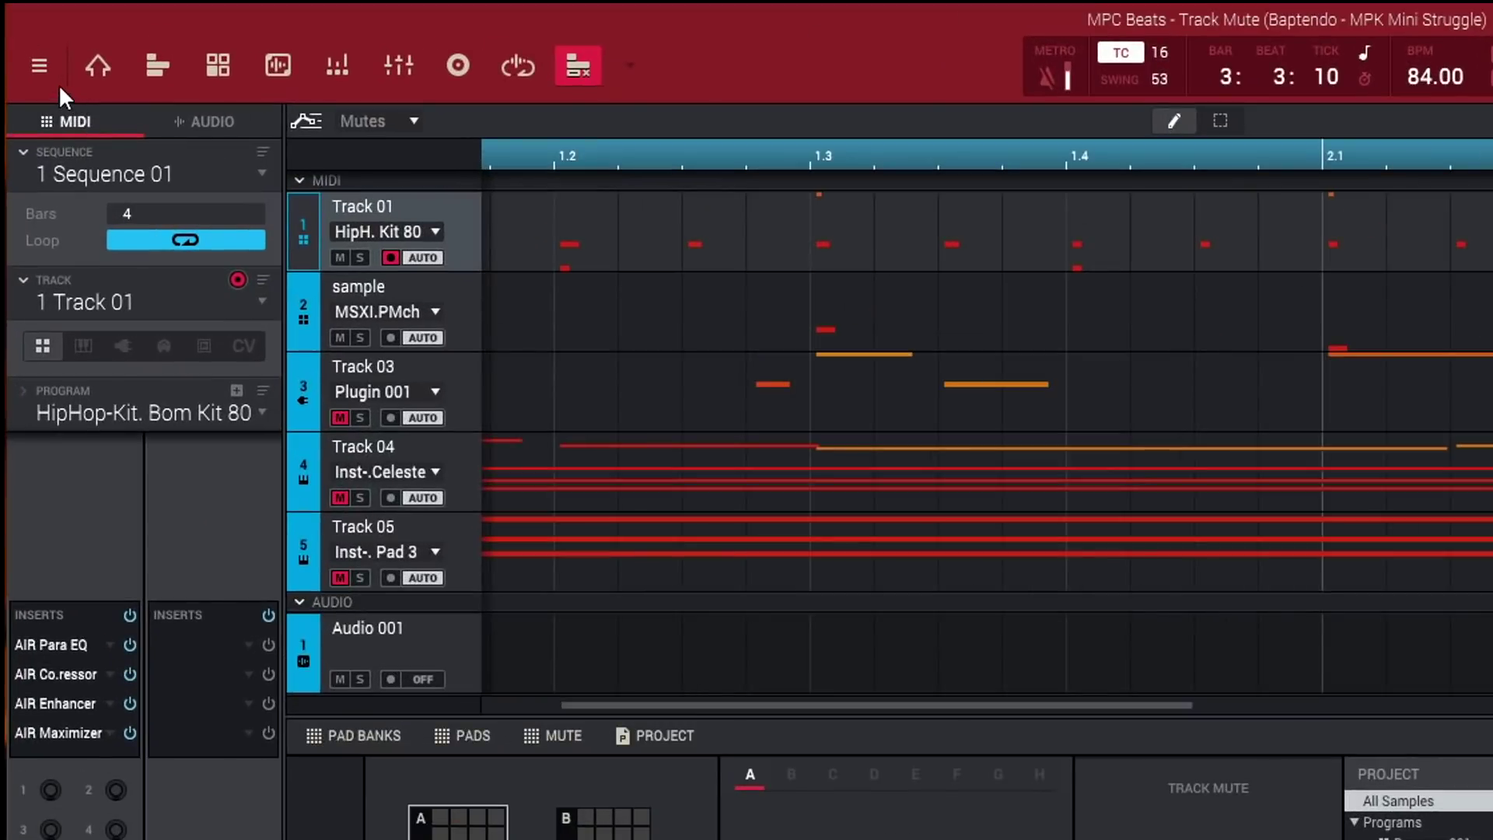
left_click(47, 68)
mouse_move(73, 111)
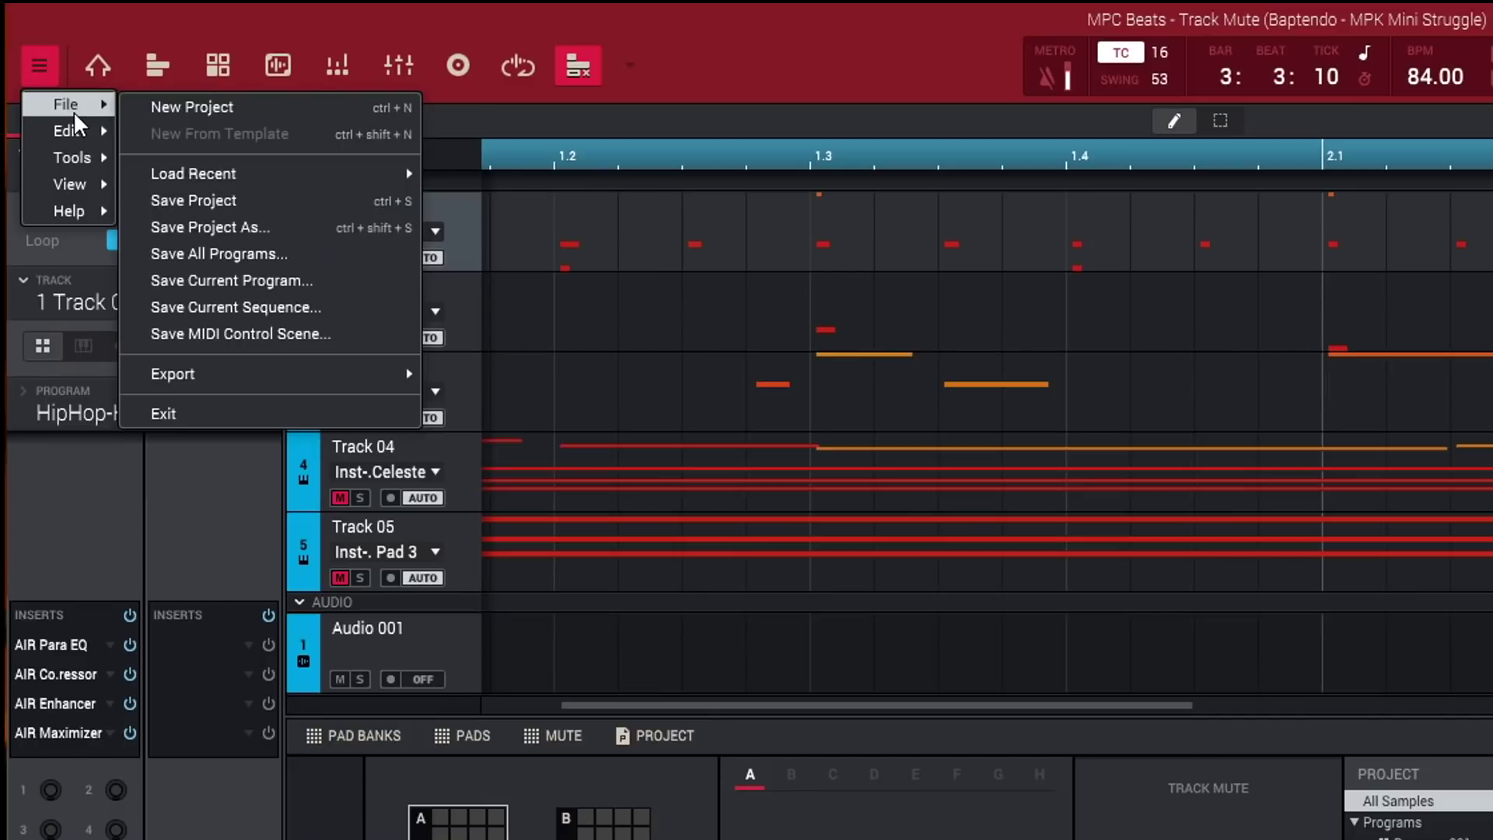
mouse_move(75, 140)
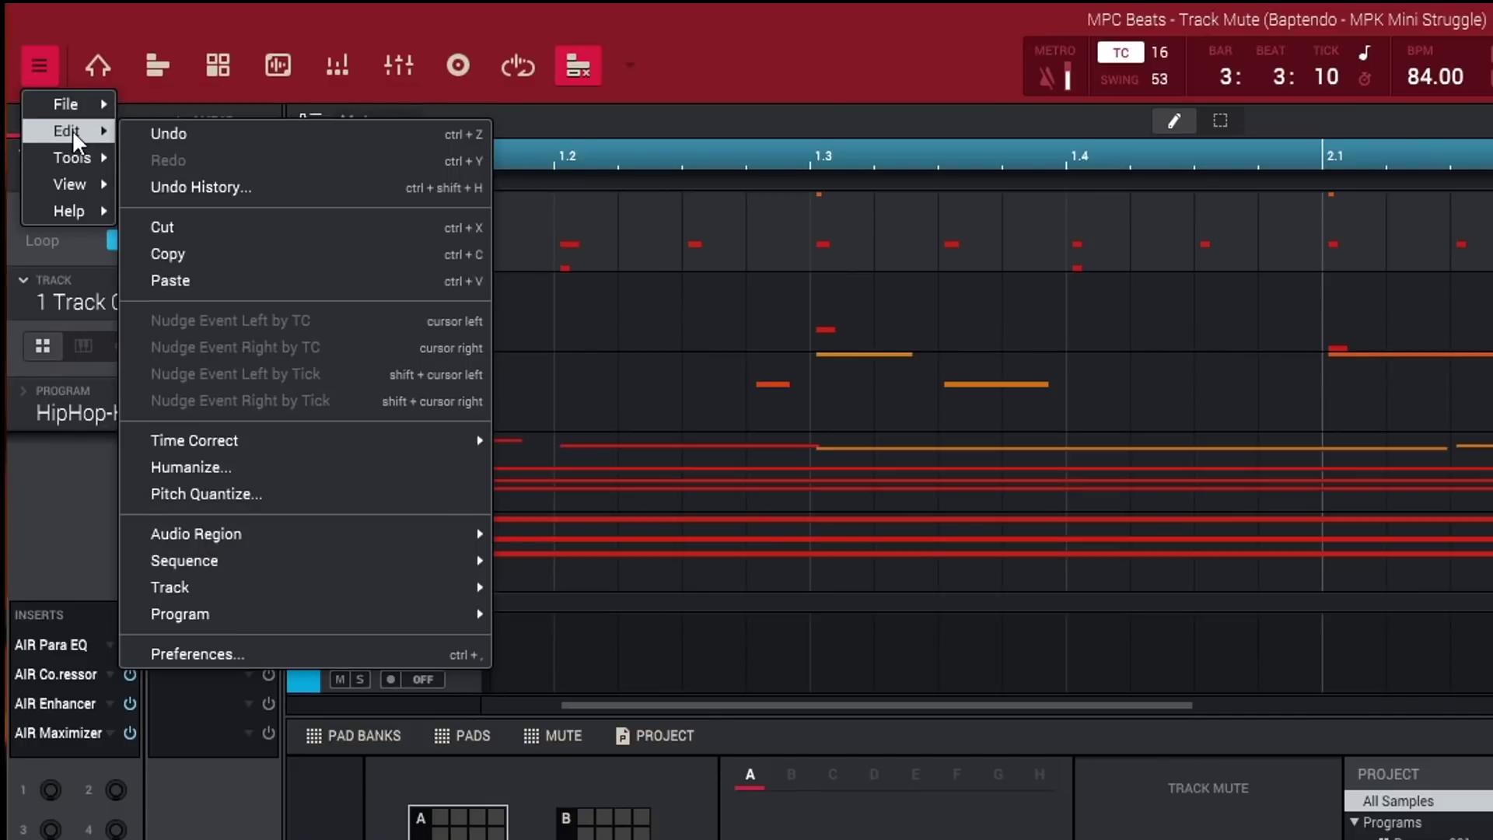
left_click(259, 652)
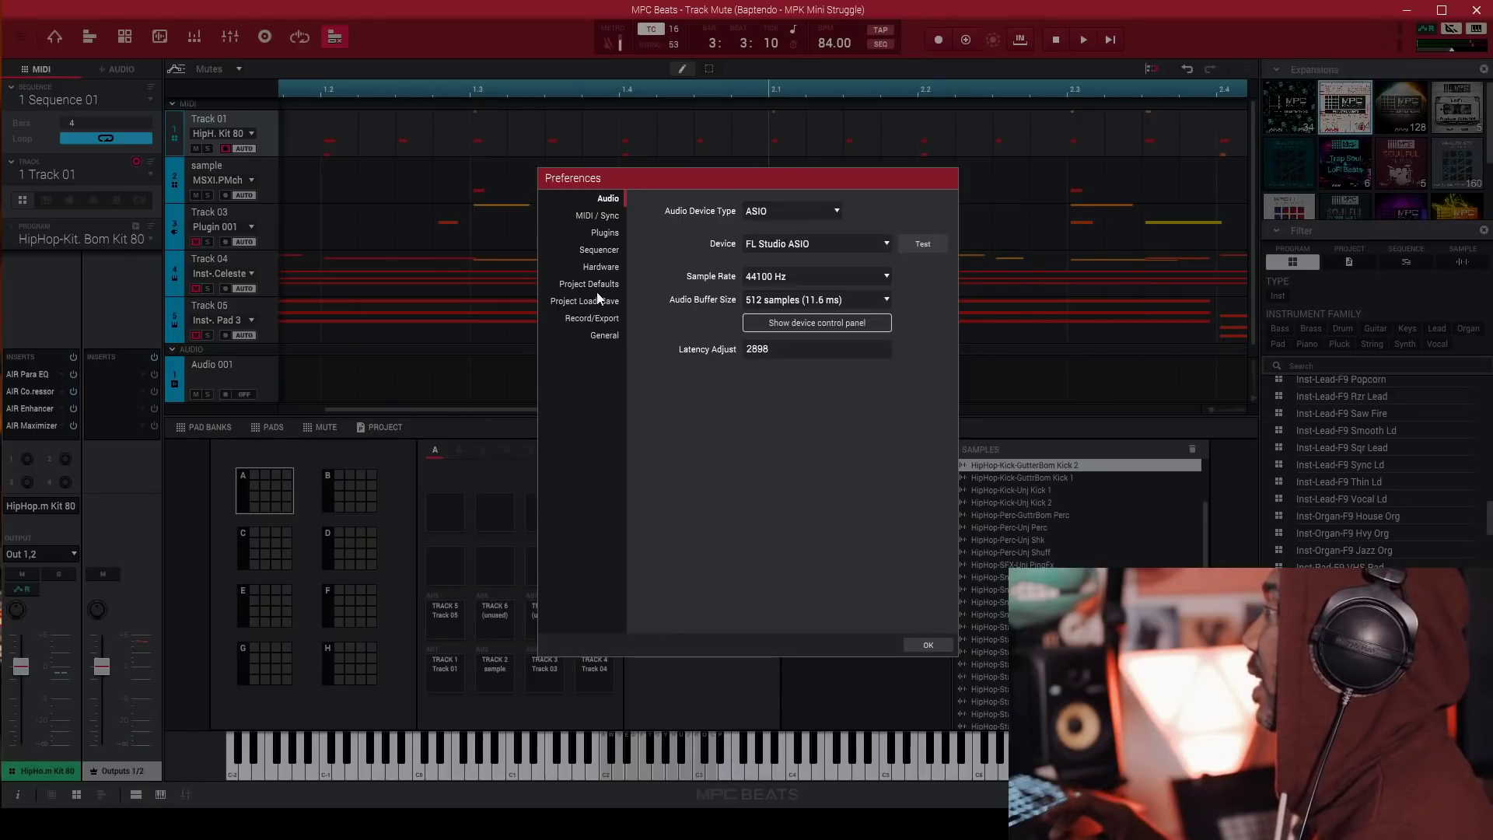
left_click(607, 233)
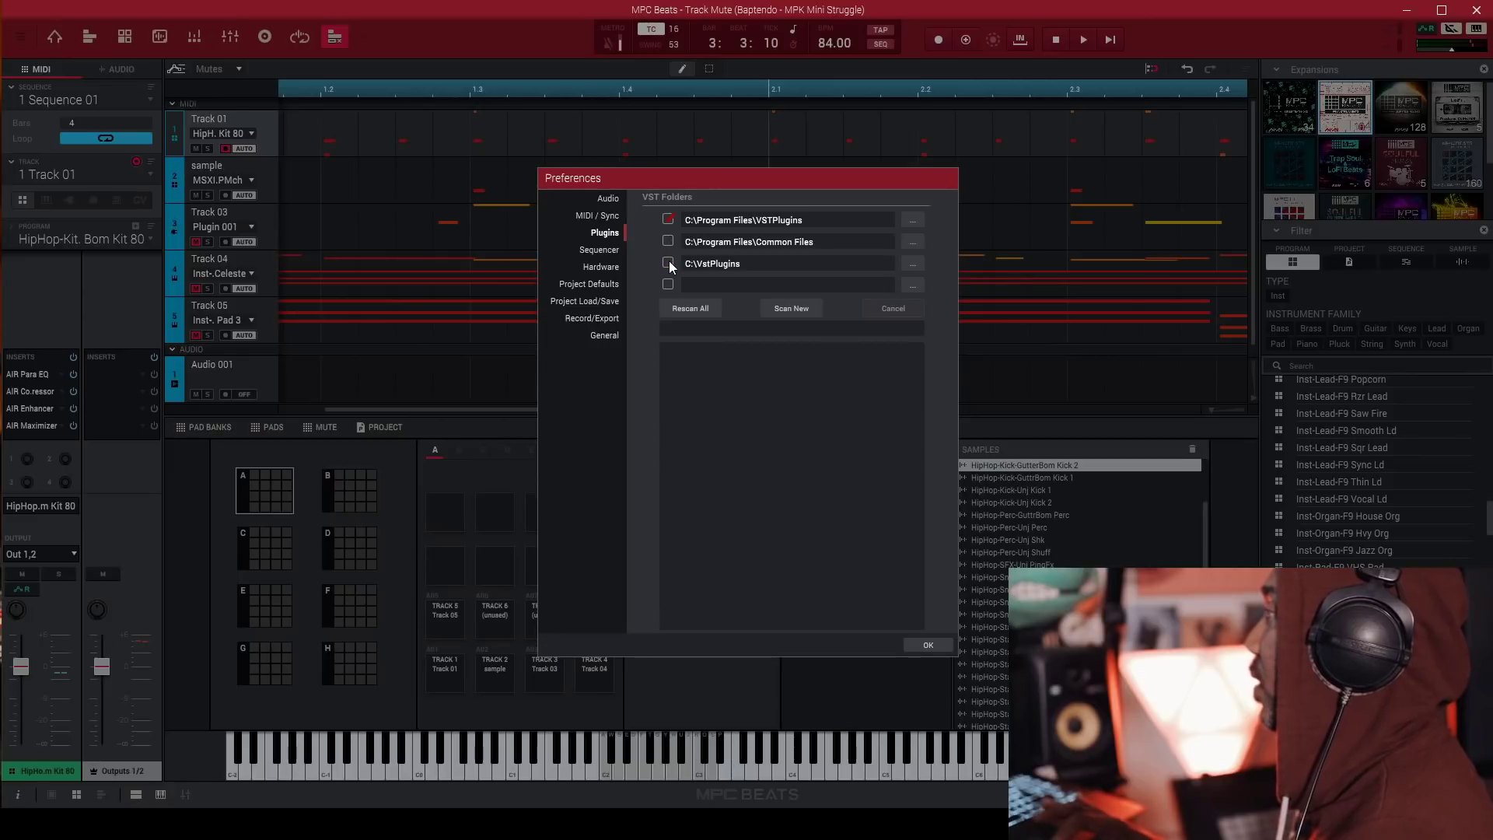
Start choosing a directory for the empty fourth VST folder and browse on the C: drive to C:\Program Files\VSTPlugins.
left_click(911, 285)
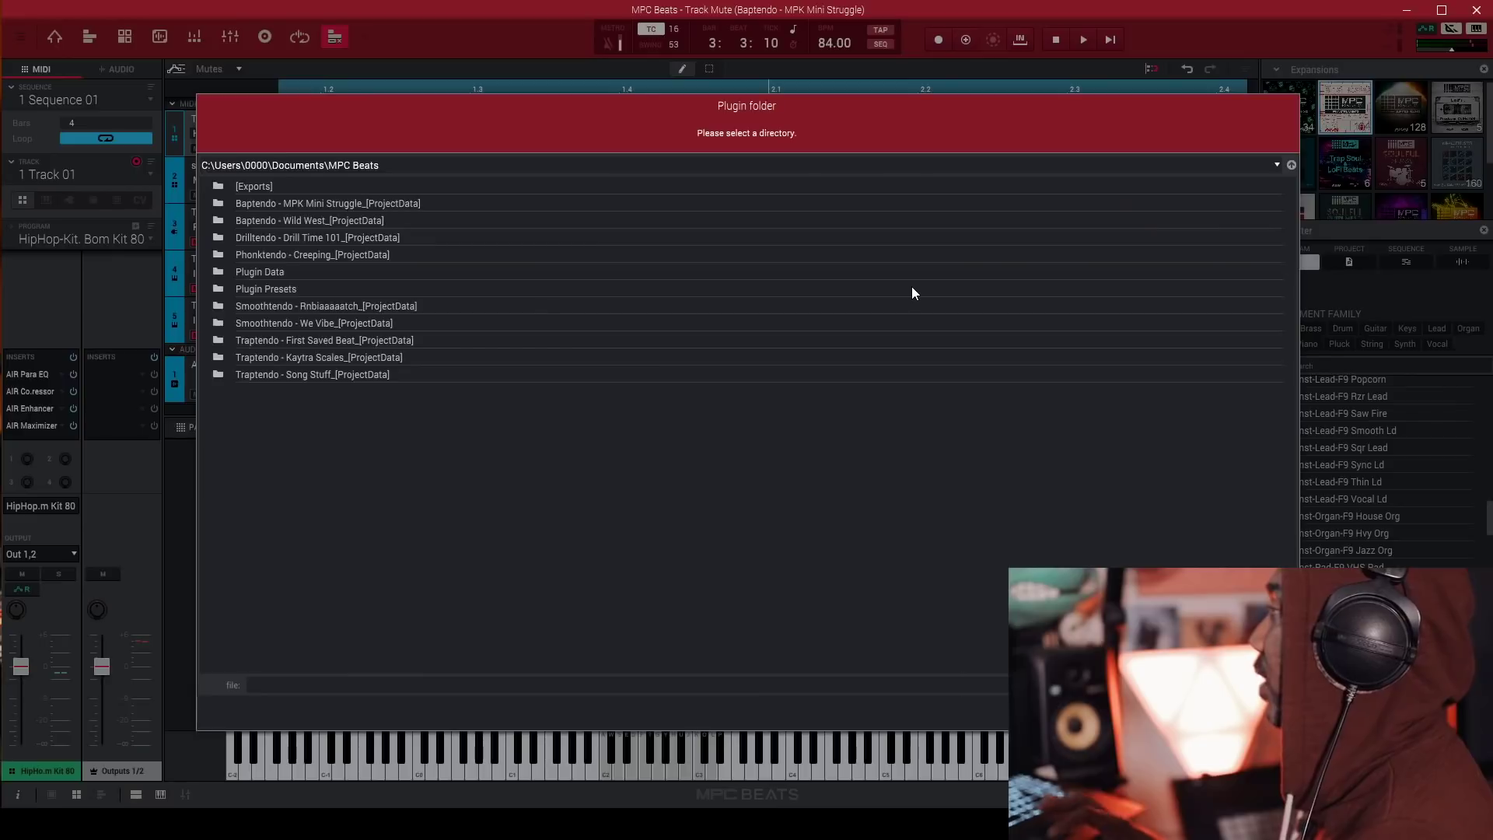
left_click(1277, 165)
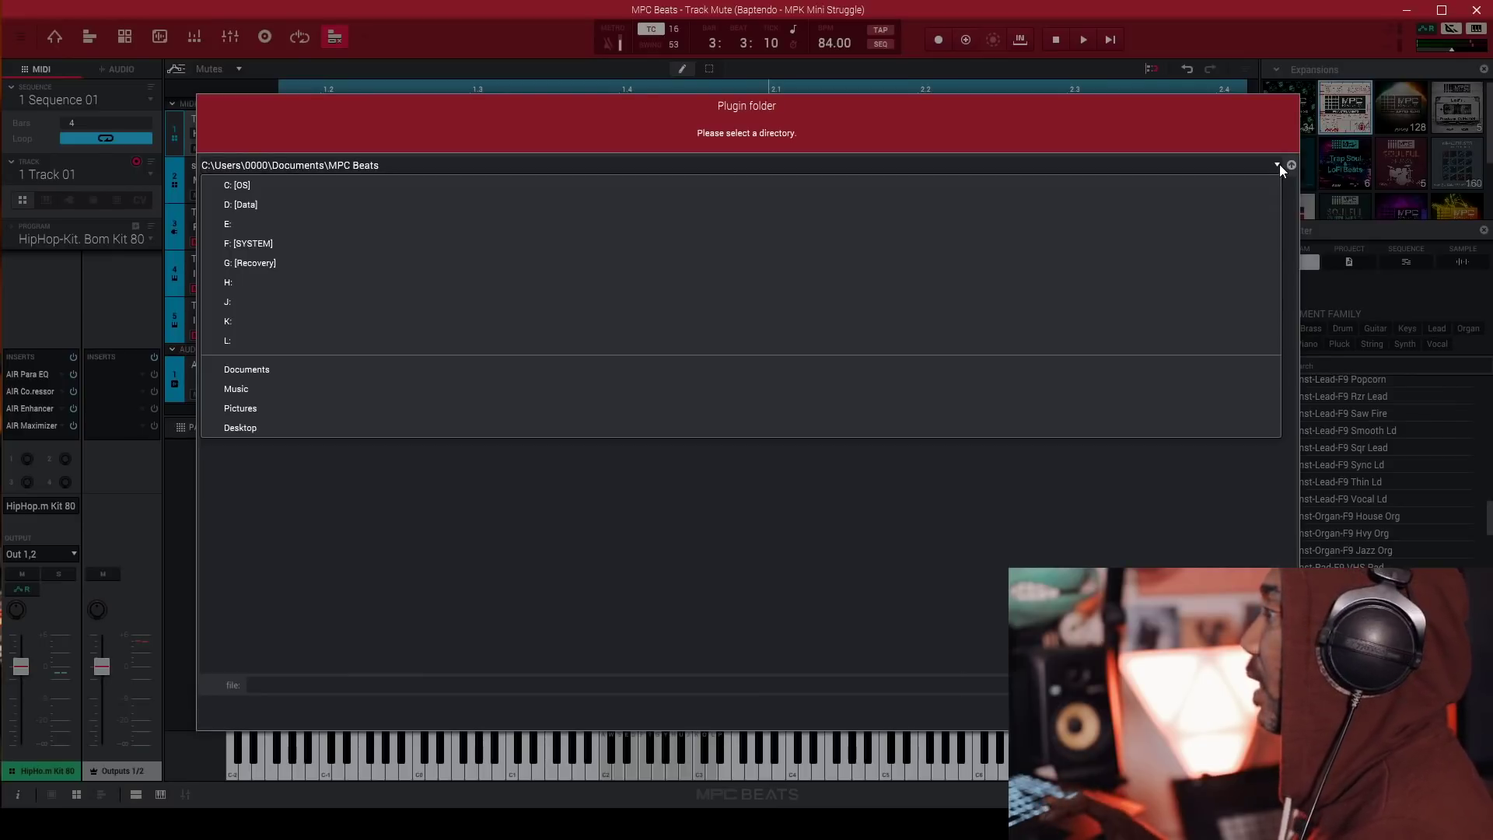
left_click(852, 187)
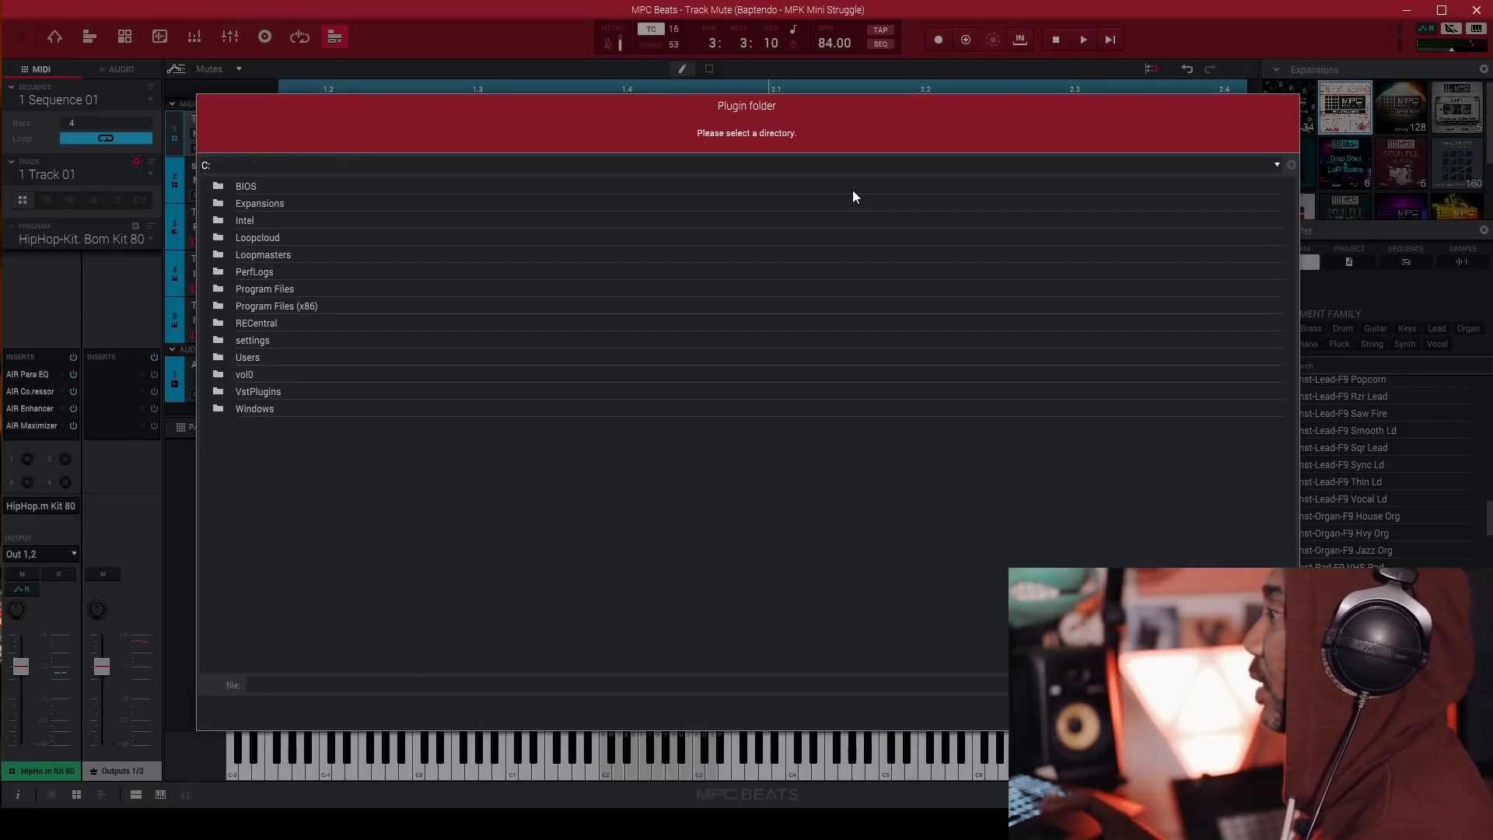
left_click(296, 293)
double_click(296, 293)
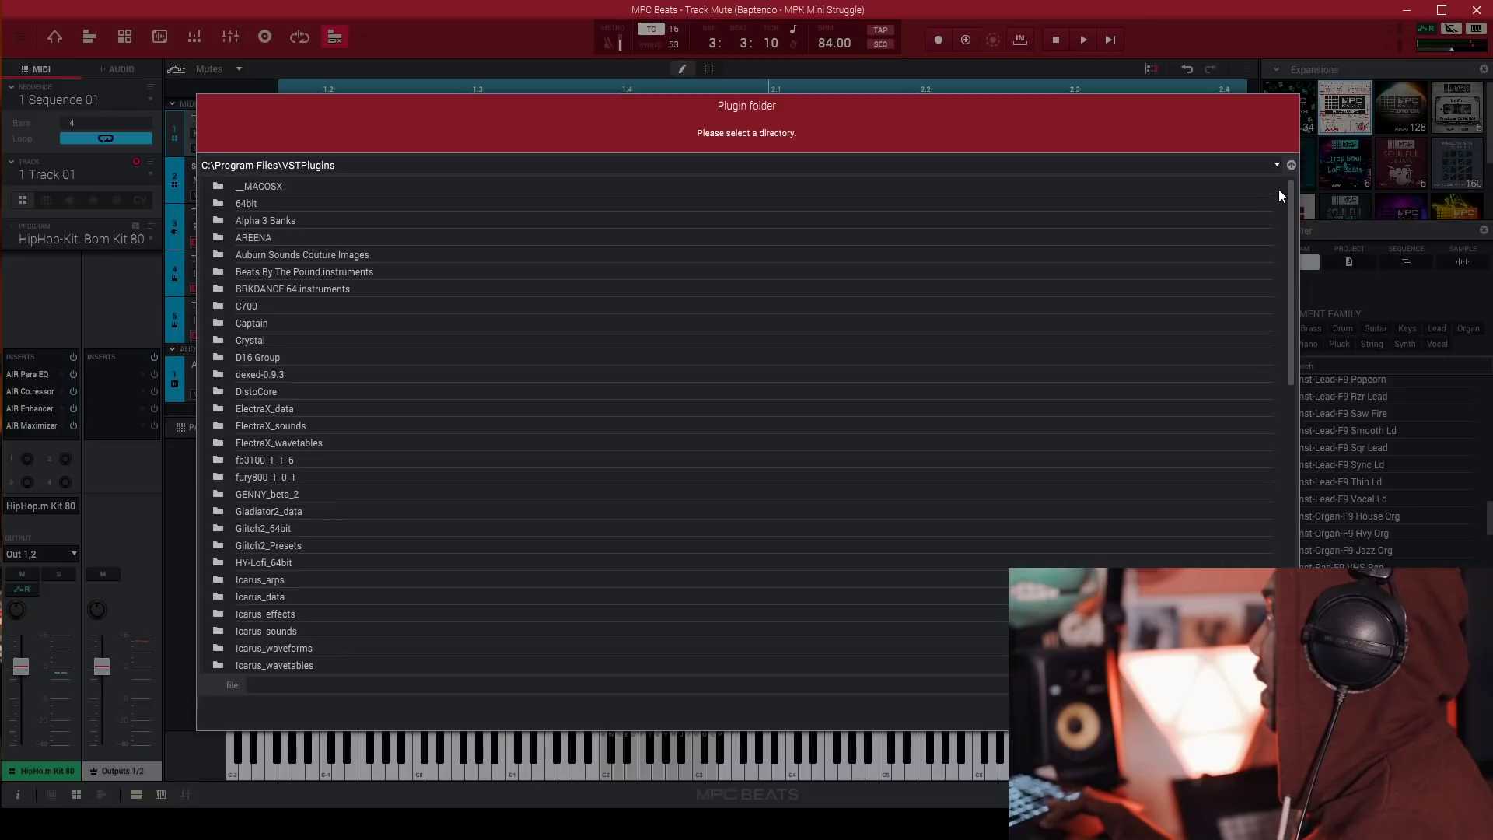
Go back up to C:\Program Files and set the fourth VST folder to its Steinberg\VSTPlugins subfolder.
left_click(1290, 166)
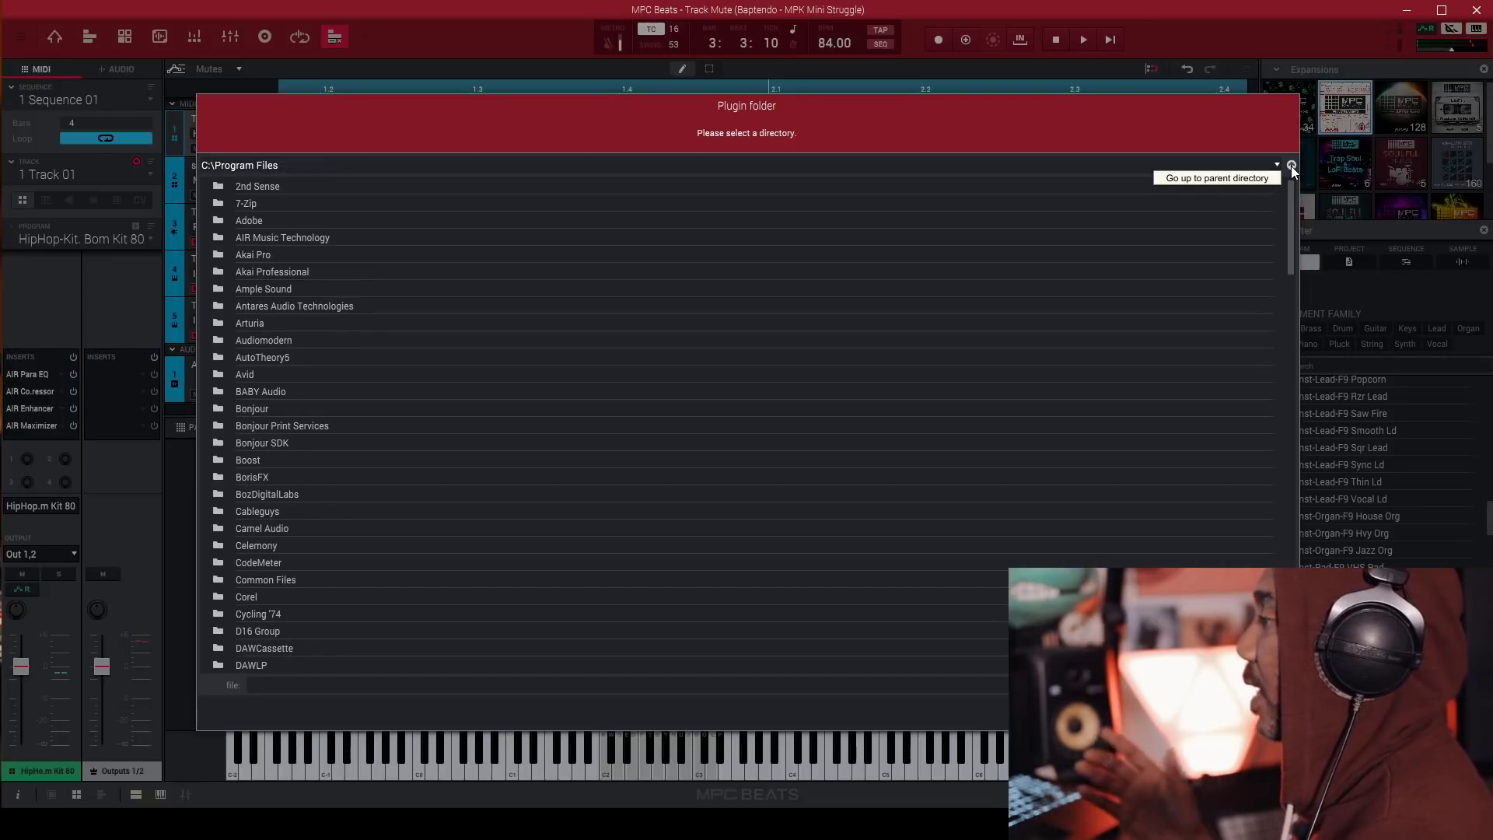
scroll(733, 416, "down", 10)
scroll(732, 418, "down", 20)
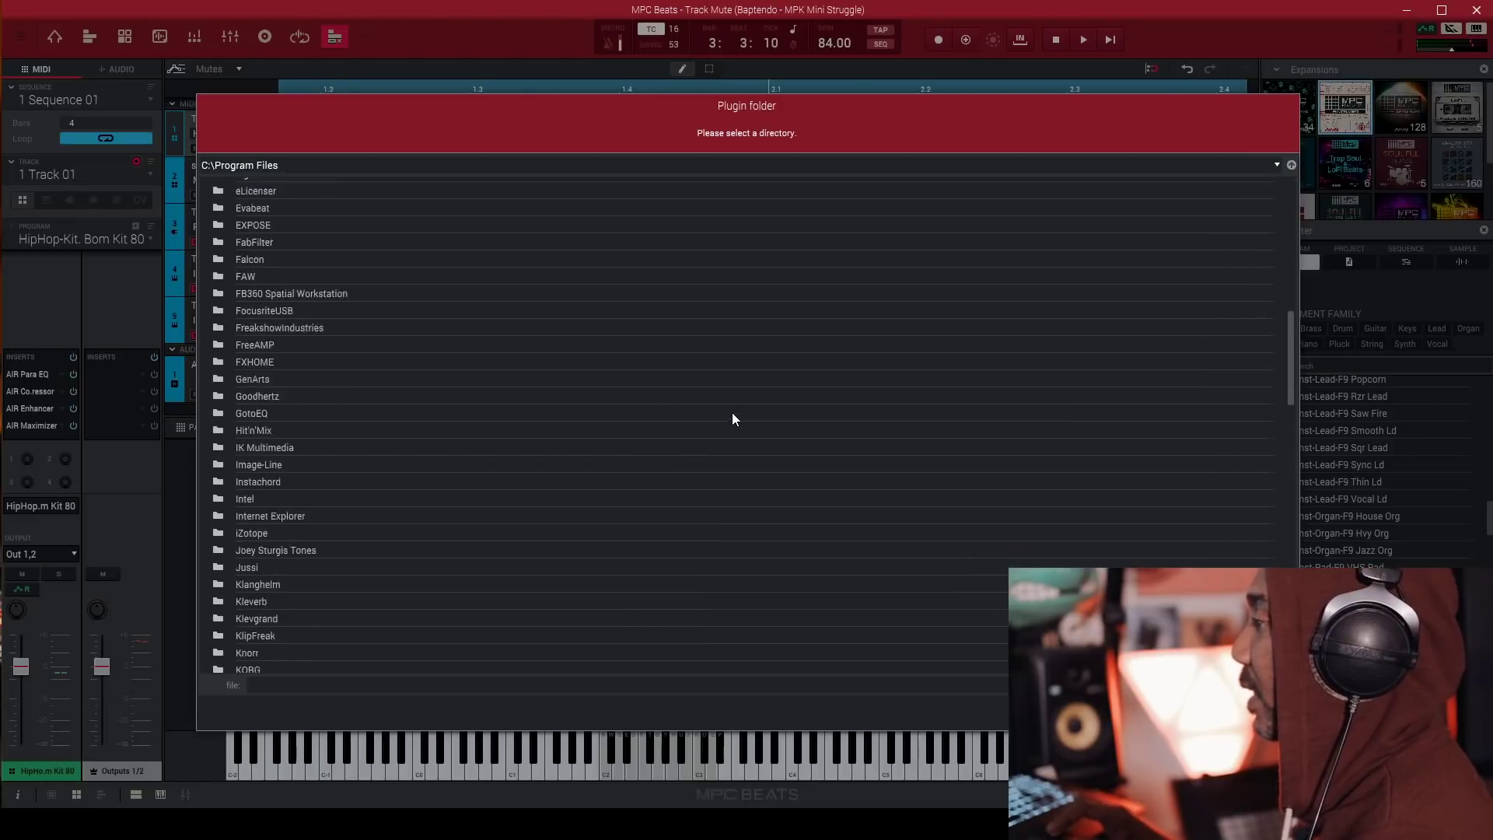
scroll(733, 418, "down", 1)
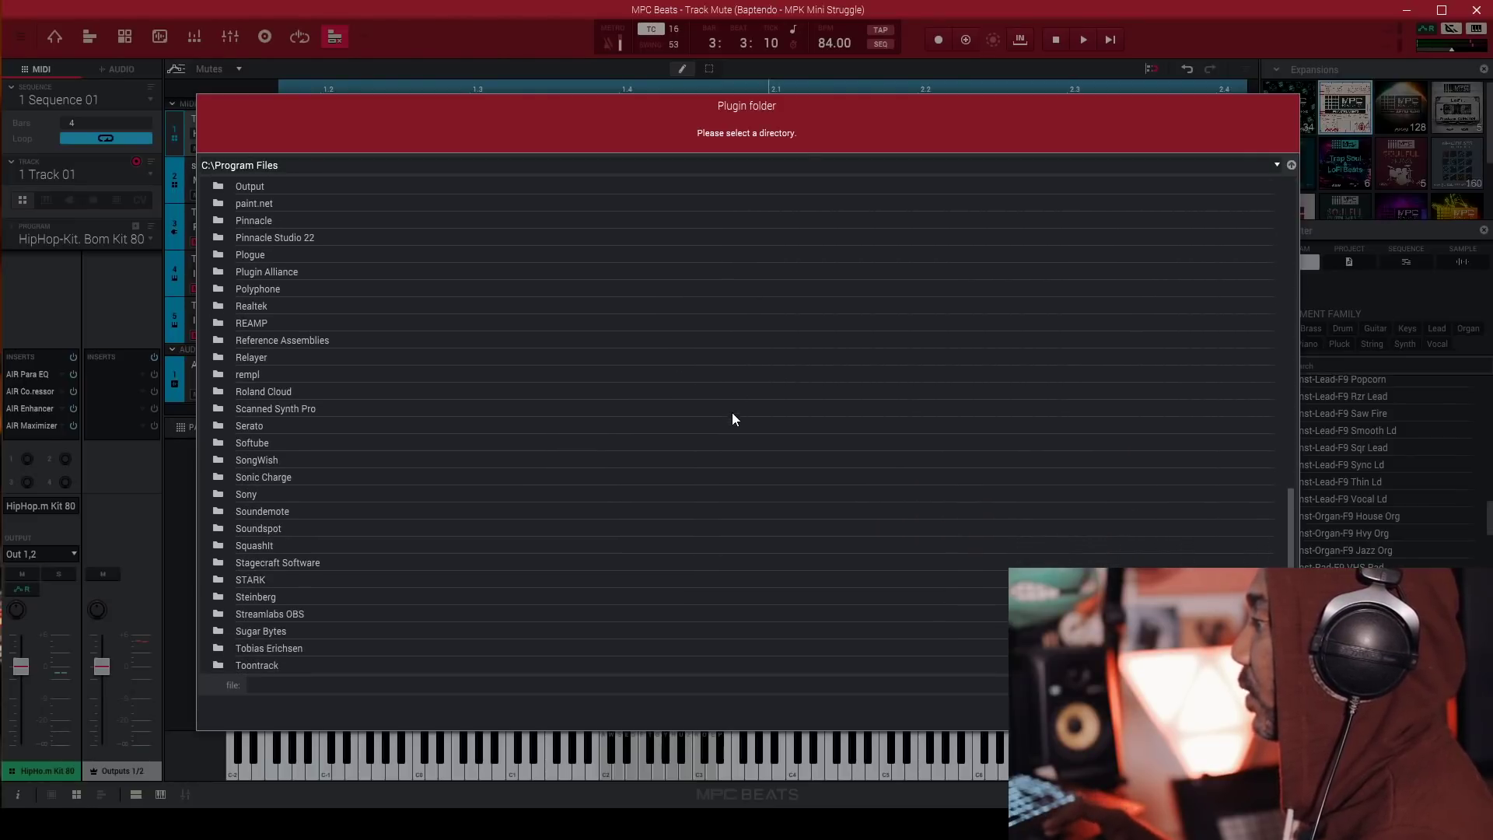
double_click(281, 595)
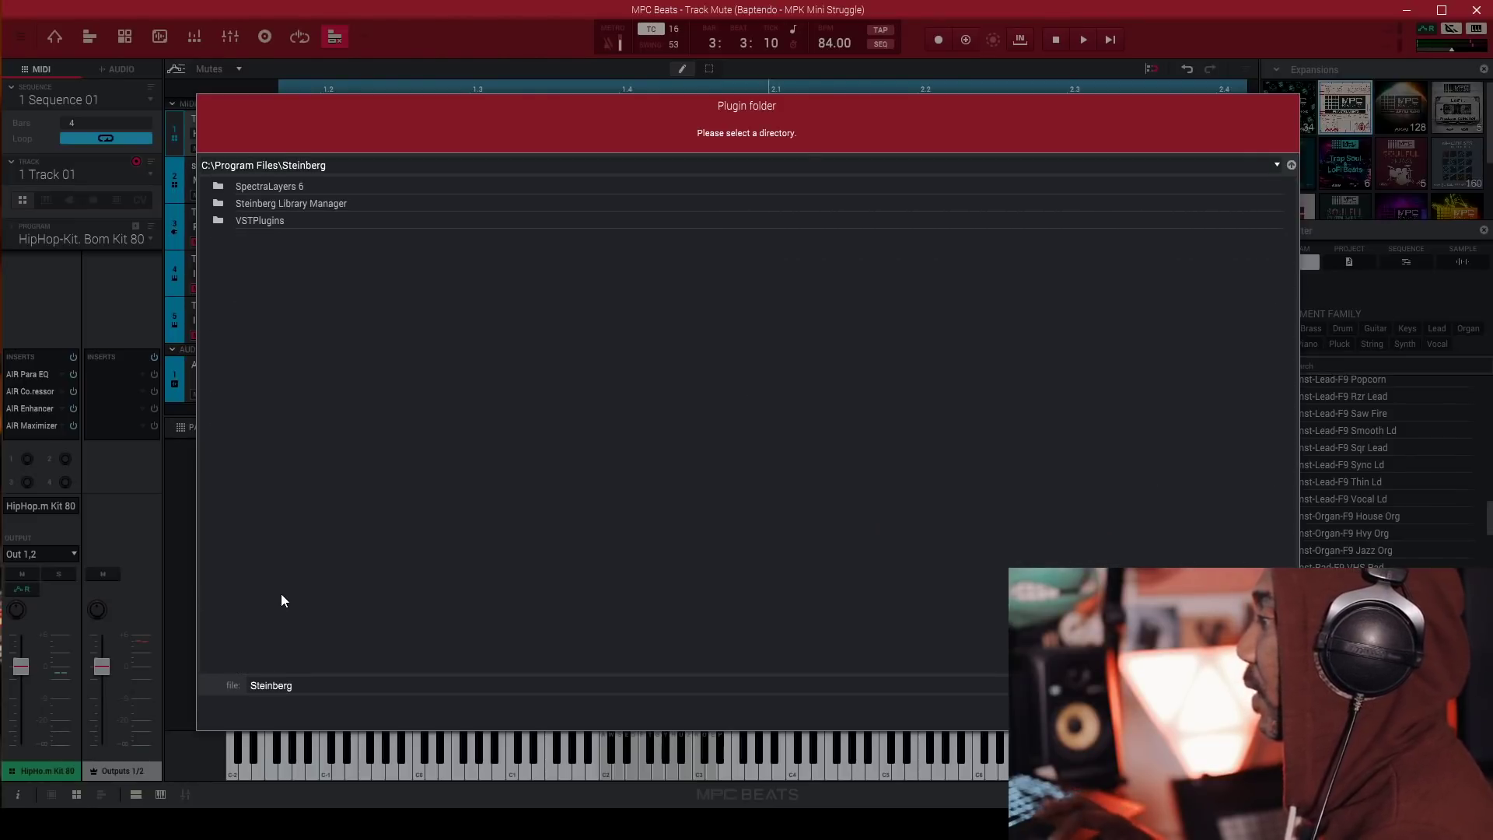
left_click(291, 226)
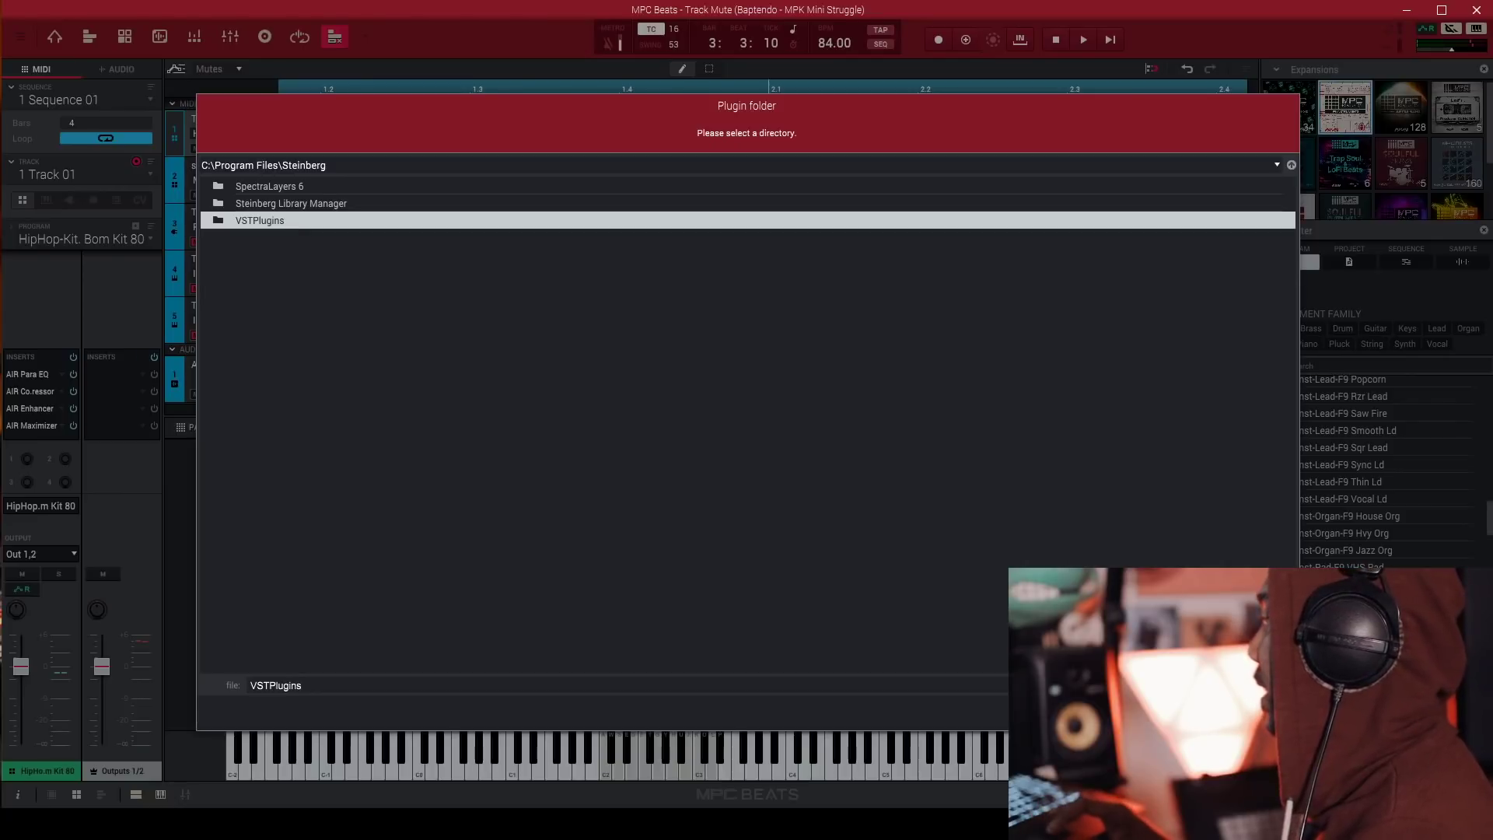
key("Return")
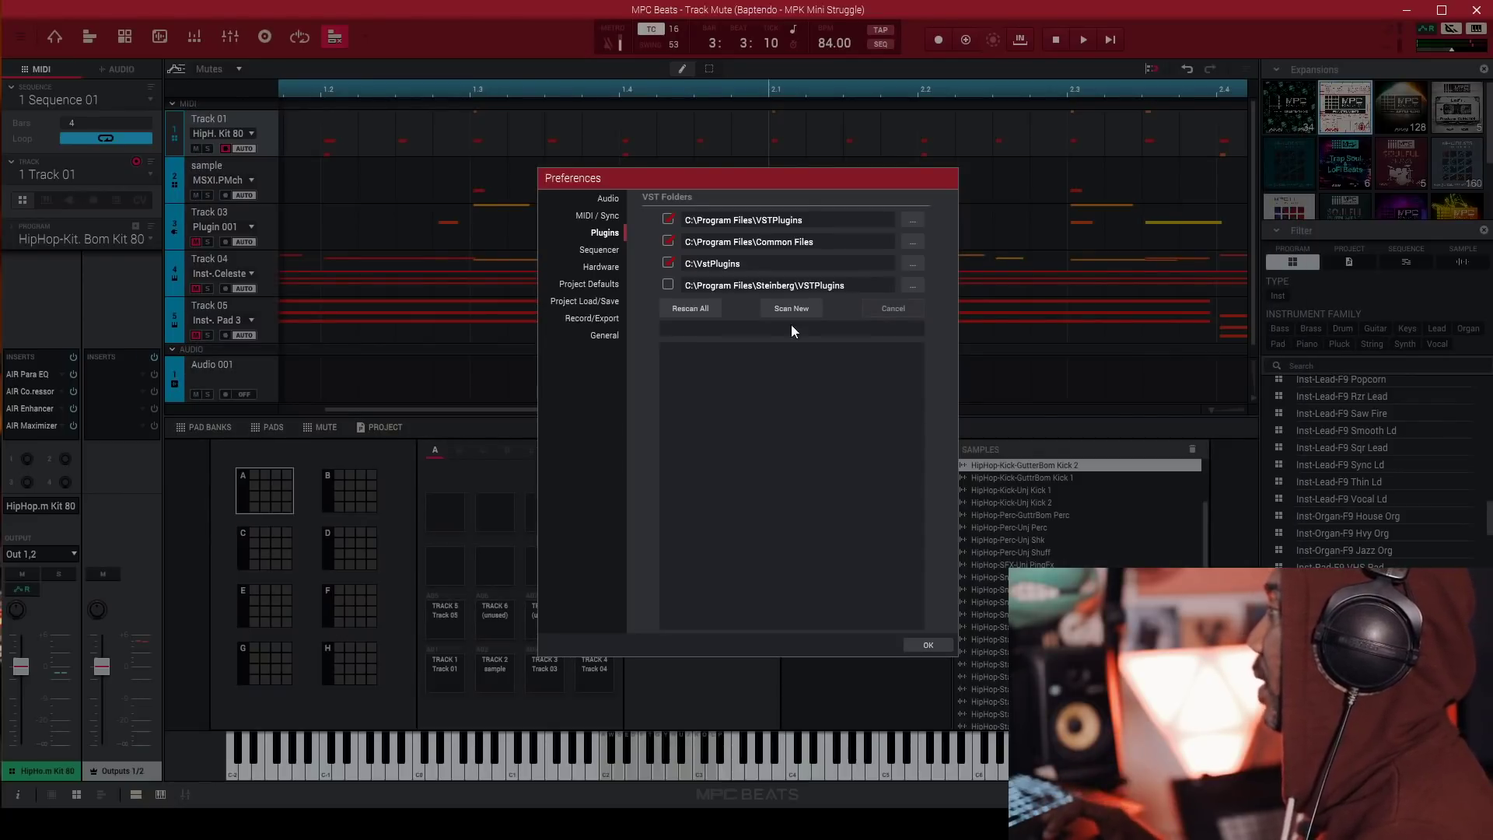
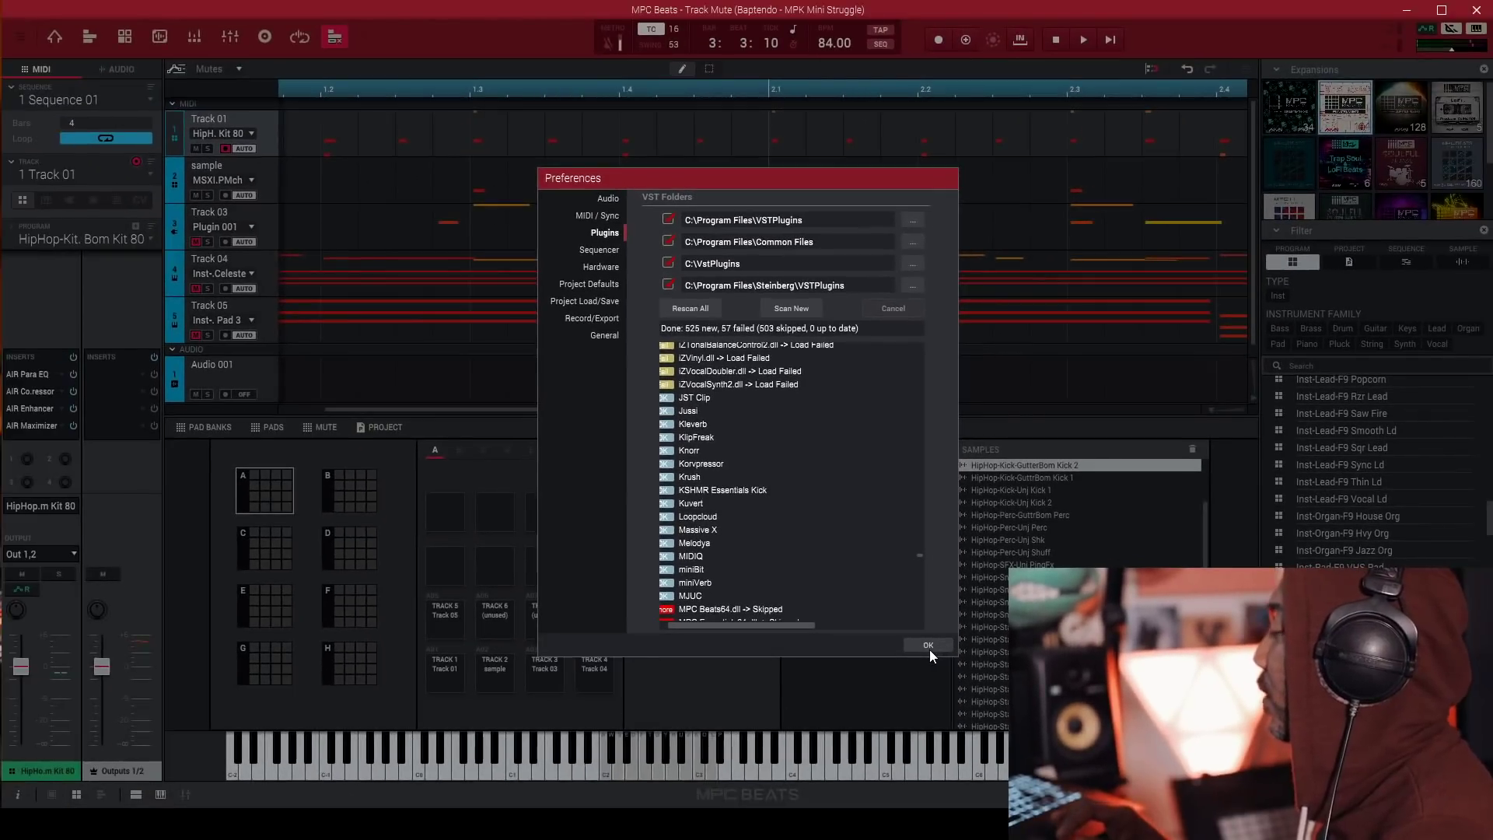
Confirm the plugin preferences and stop the sequence playback.
left_click(928, 649)
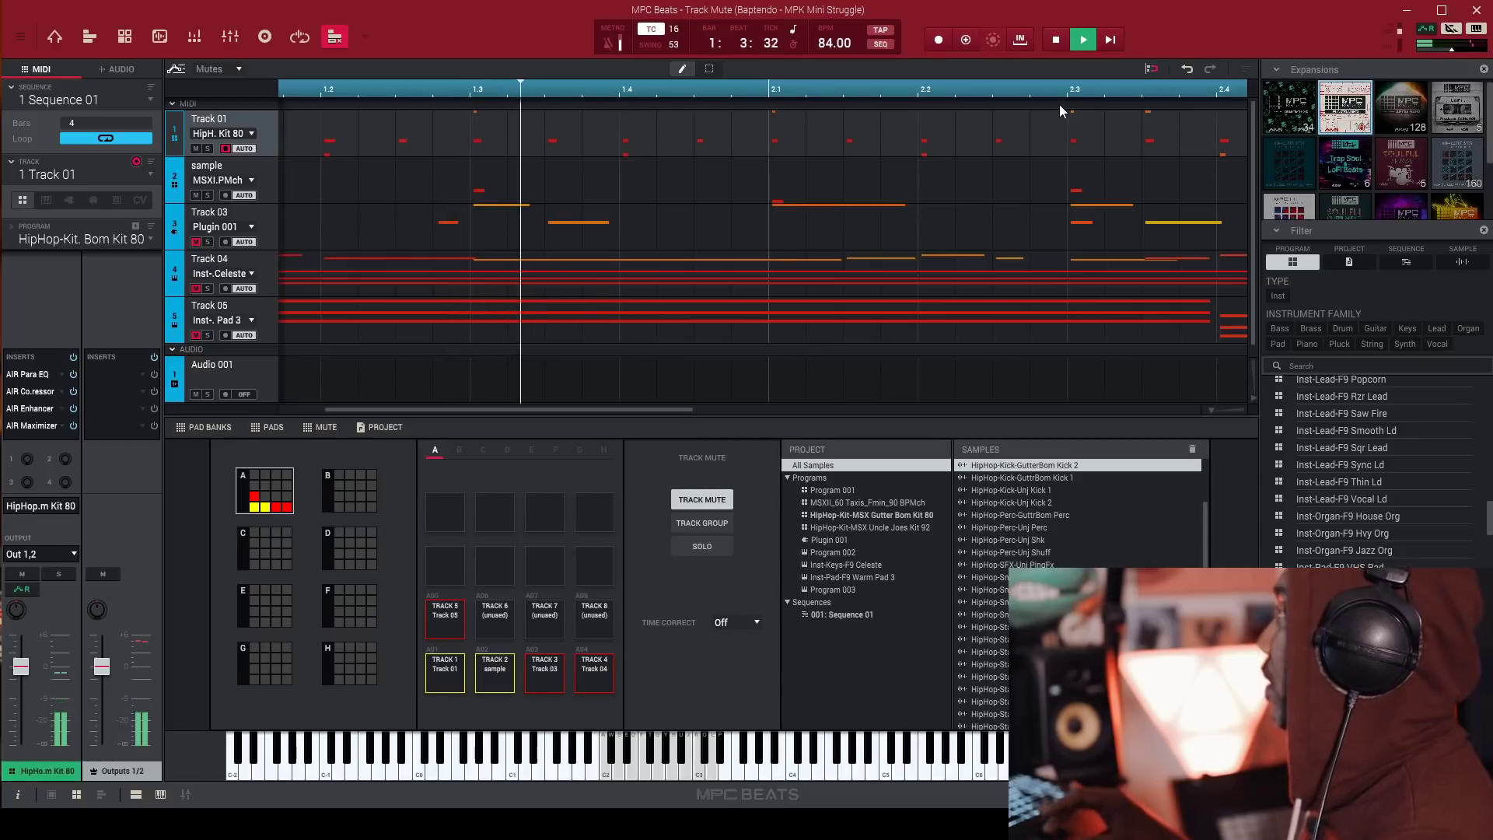
left_click(1057, 40)
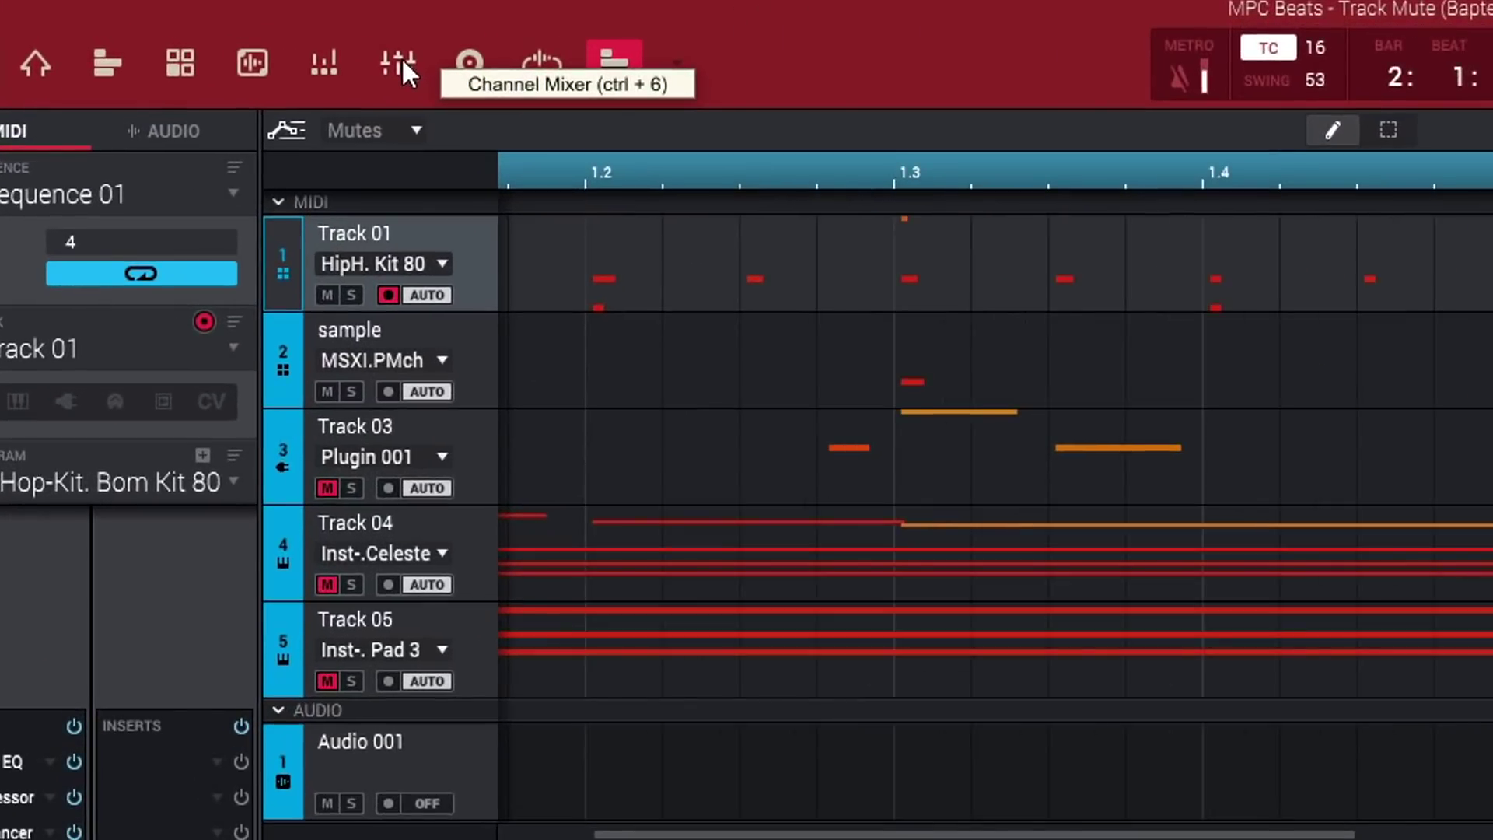
In the Pad Mixer, enlarged to show the inserts, load the KSHMR Essentials Kick VST into the second insert of pad A05.
left_click(321, 65)
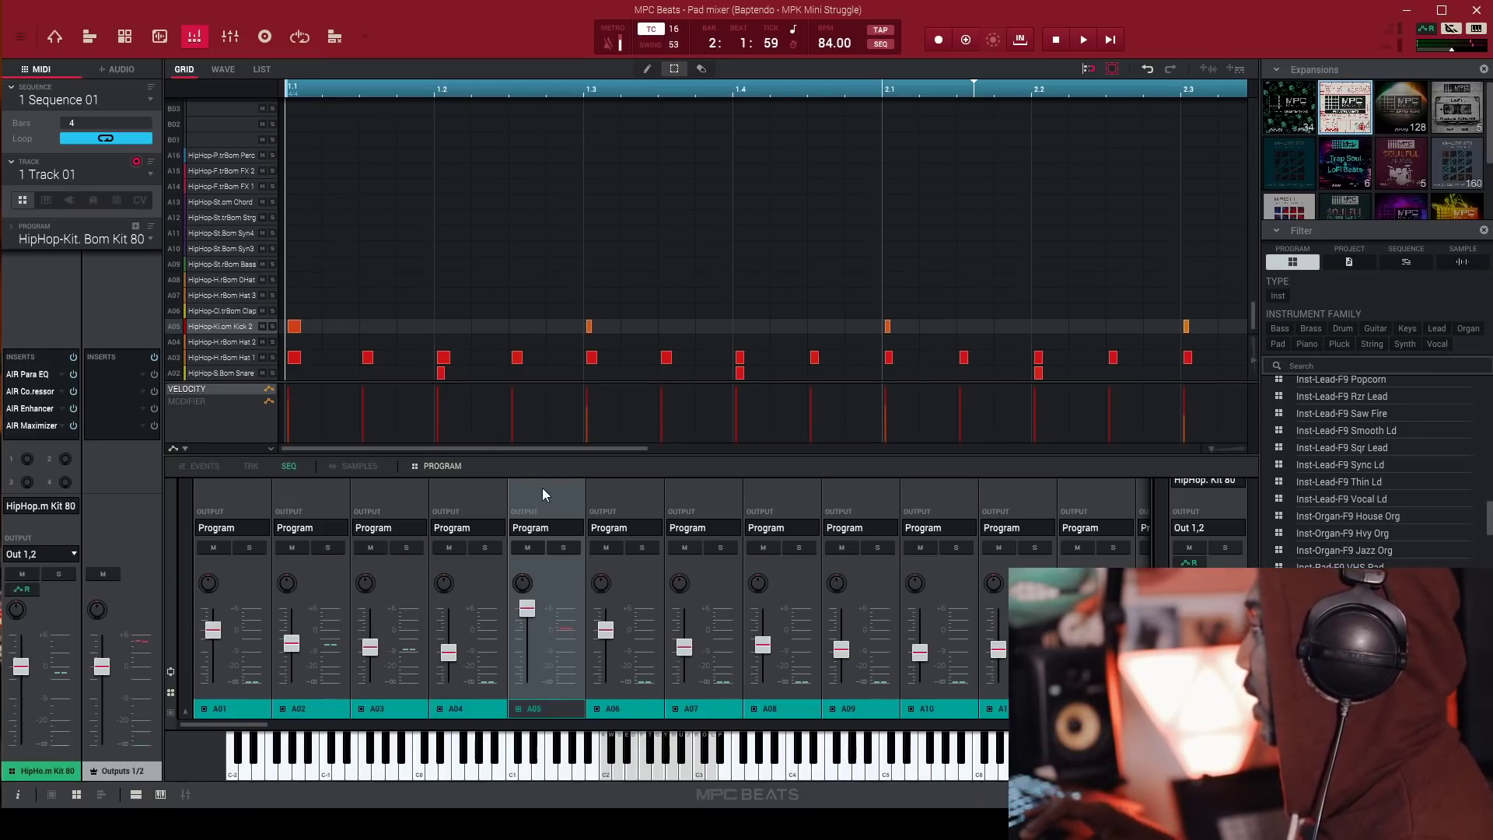
left_click_drag(572, 456, 567, 288)
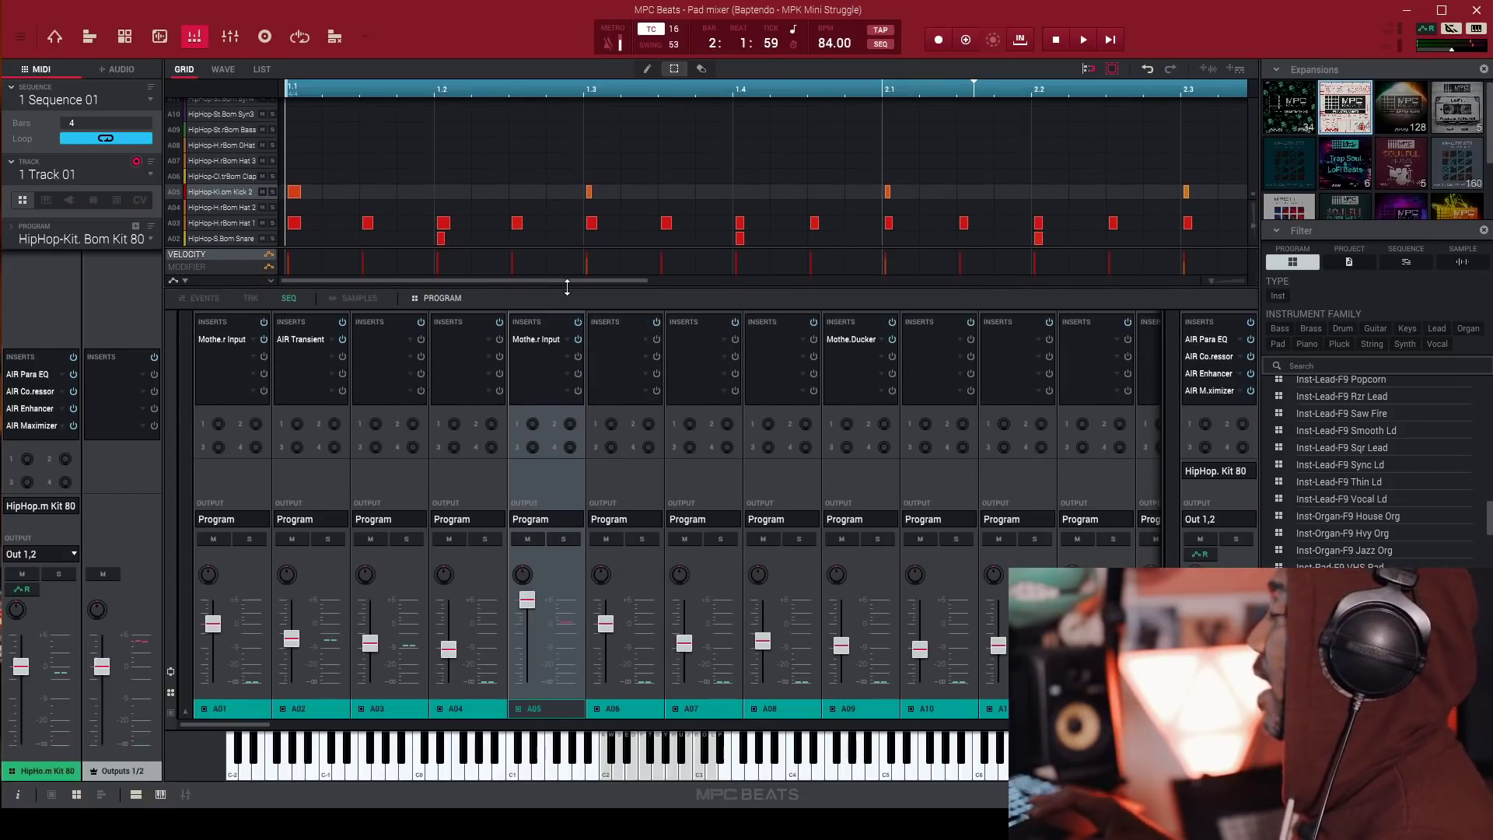
left_click(530, 356)
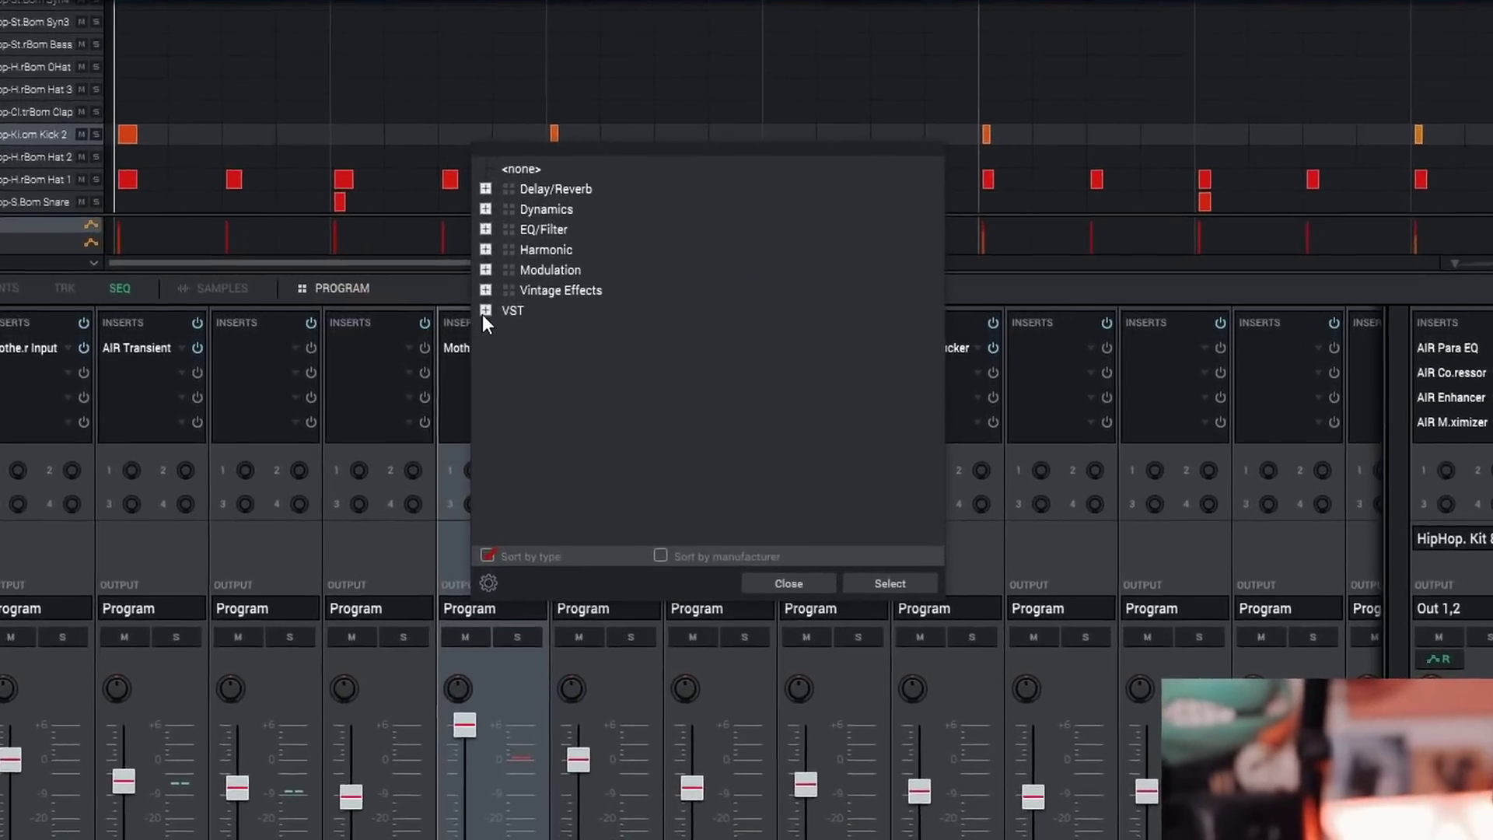
left_click(486, 310)
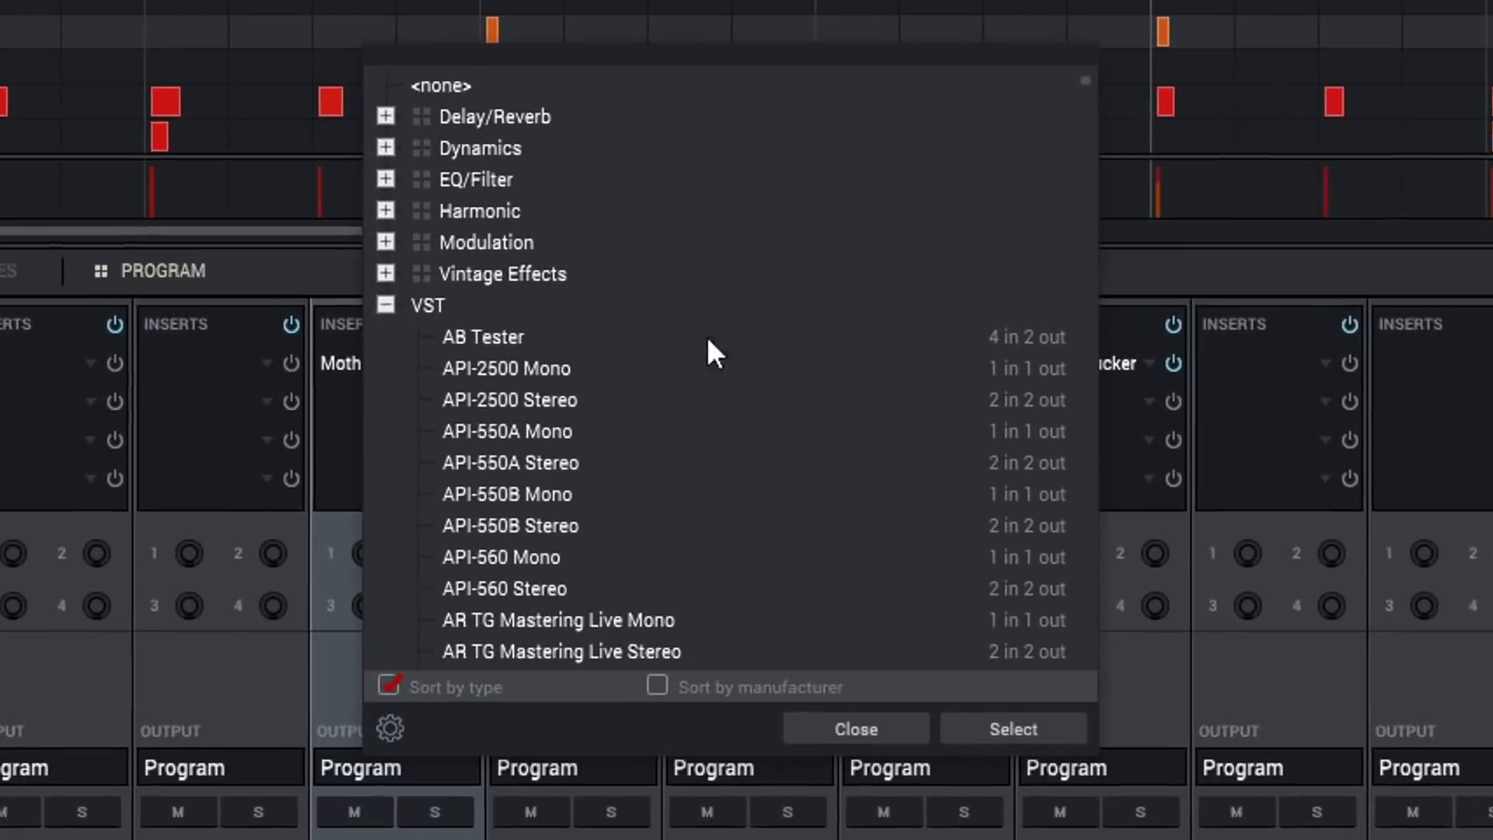
scroll(721, 402, "down", 6)
scroll(745, 421, "down", 15)
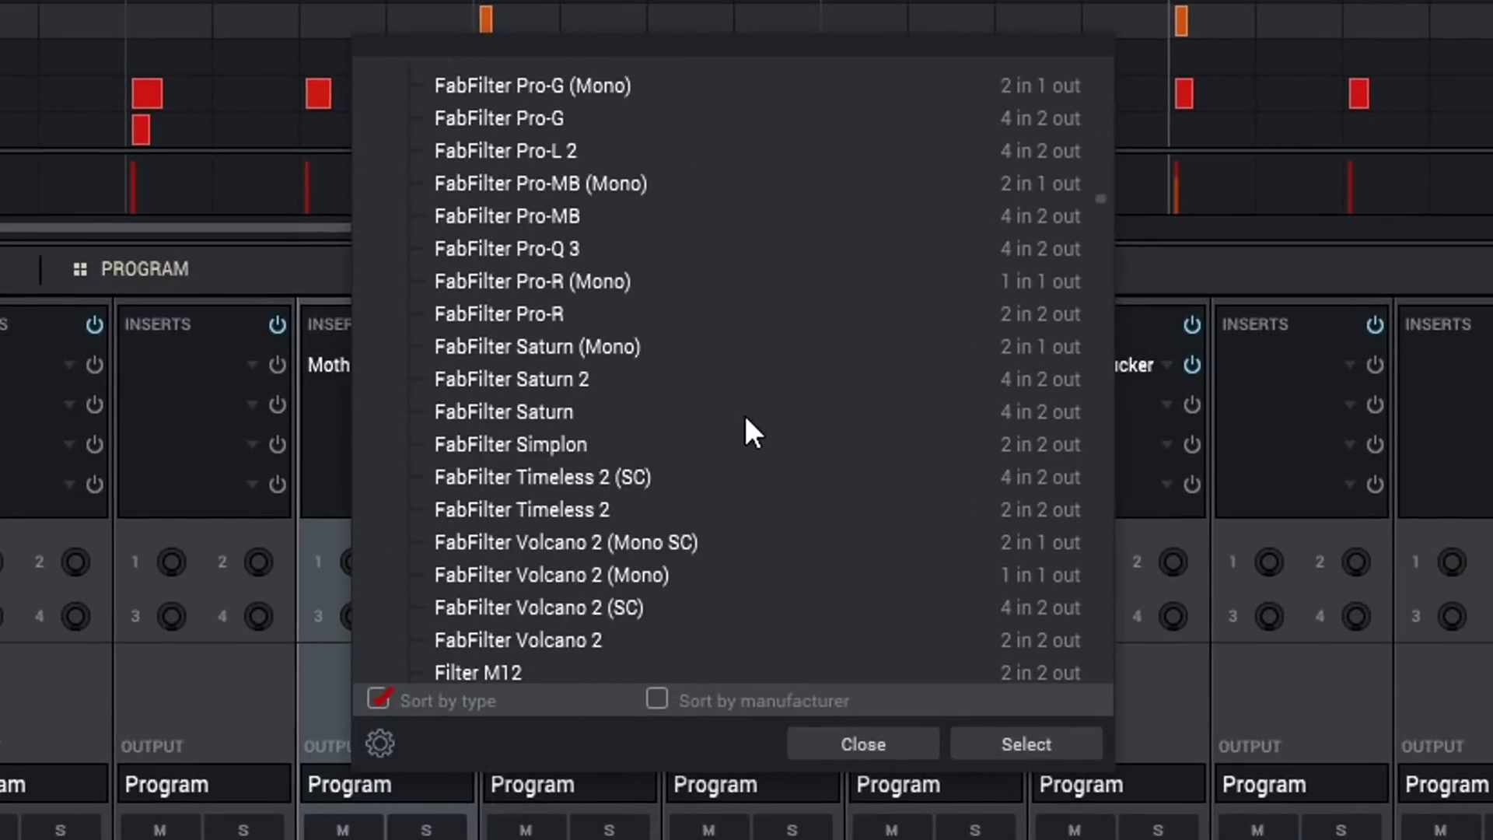
scroll(746, 421, "down", 10)
scroll(745, 420, "down", 15)
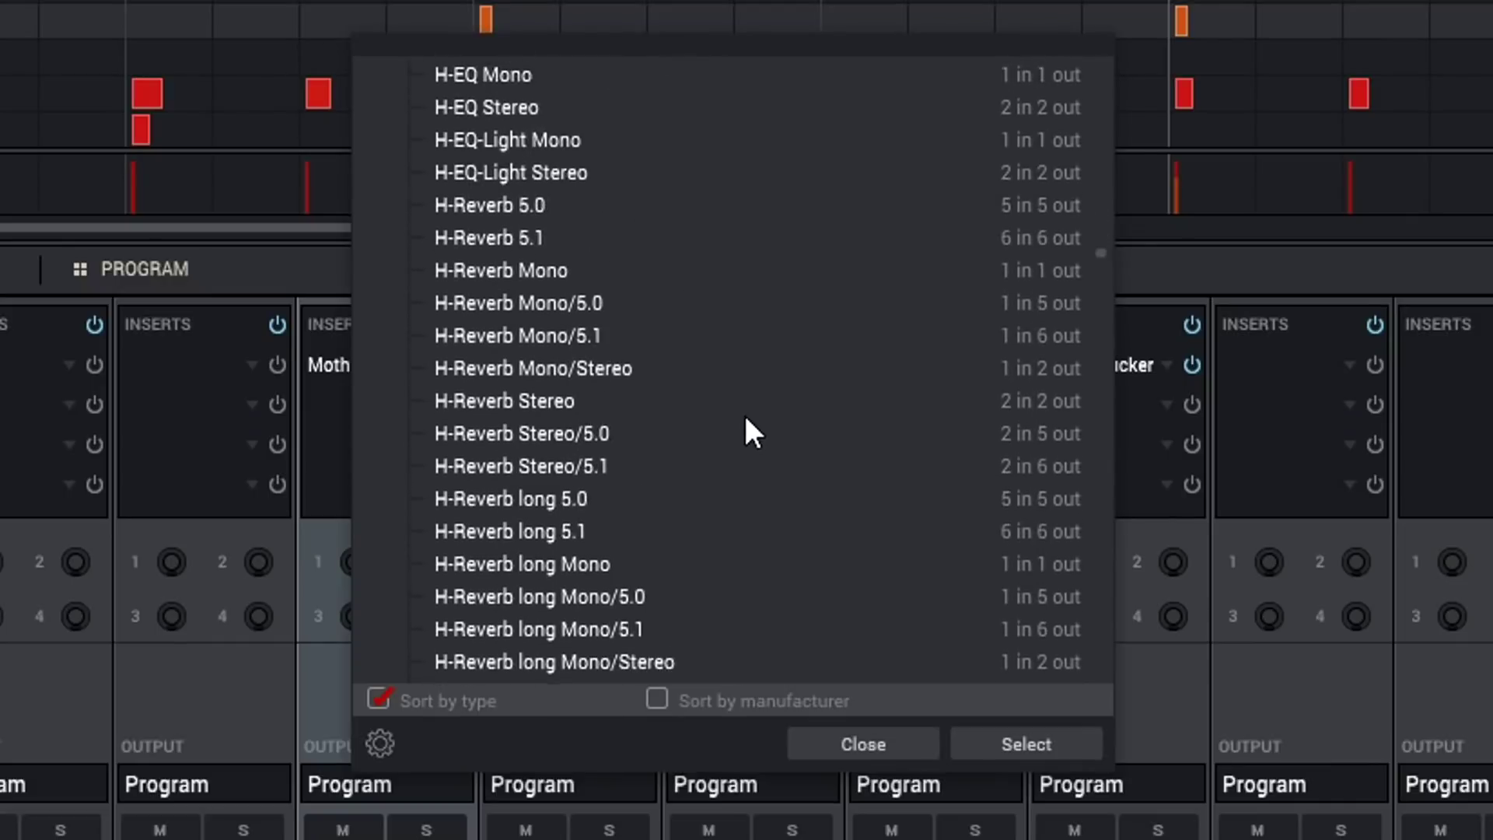
scroll(744, 411, "down", 3)
scroll(743, 411, "up", 3)
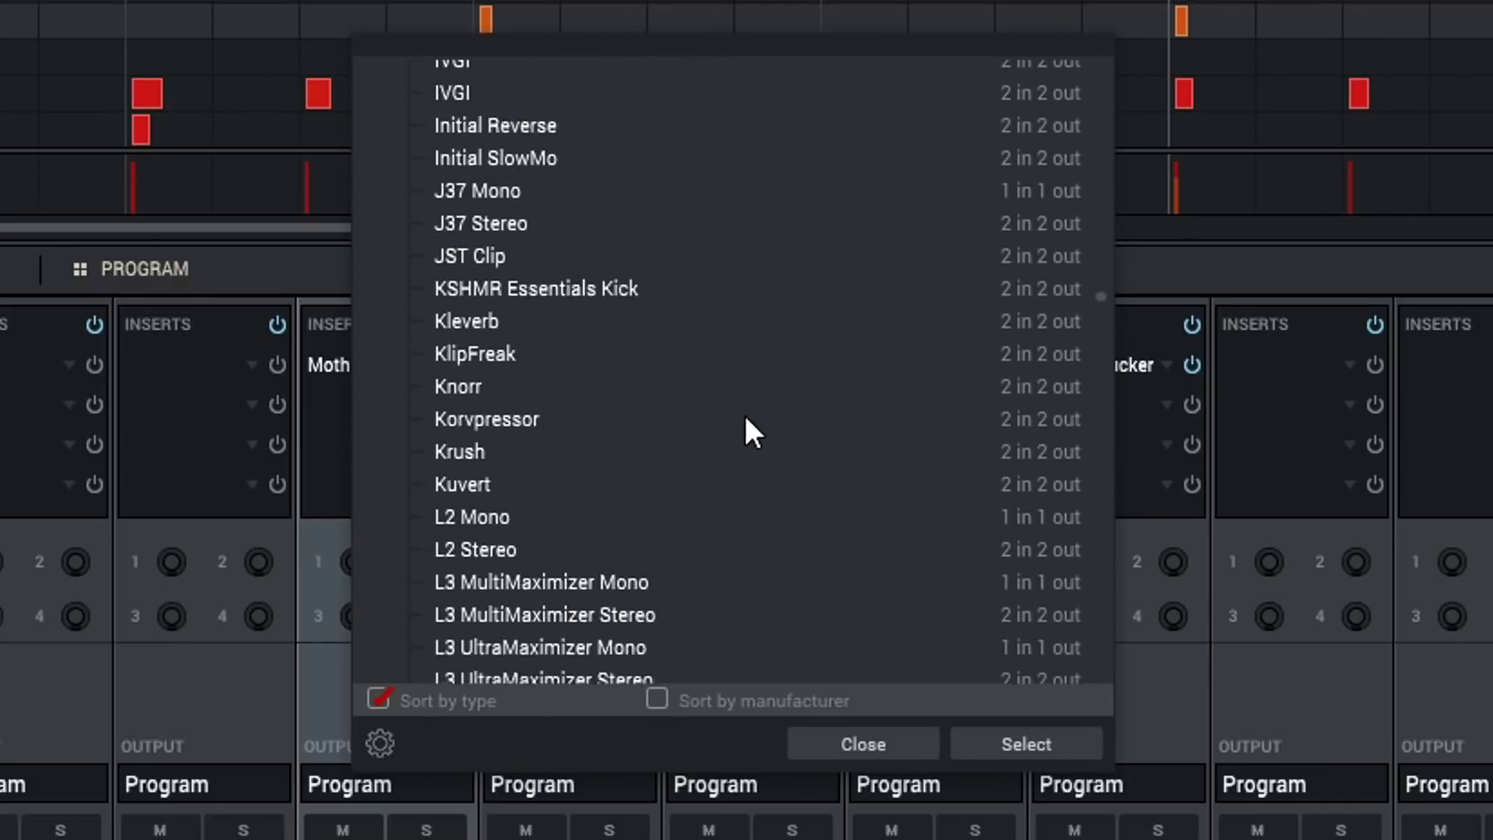
left_click(565, 302)
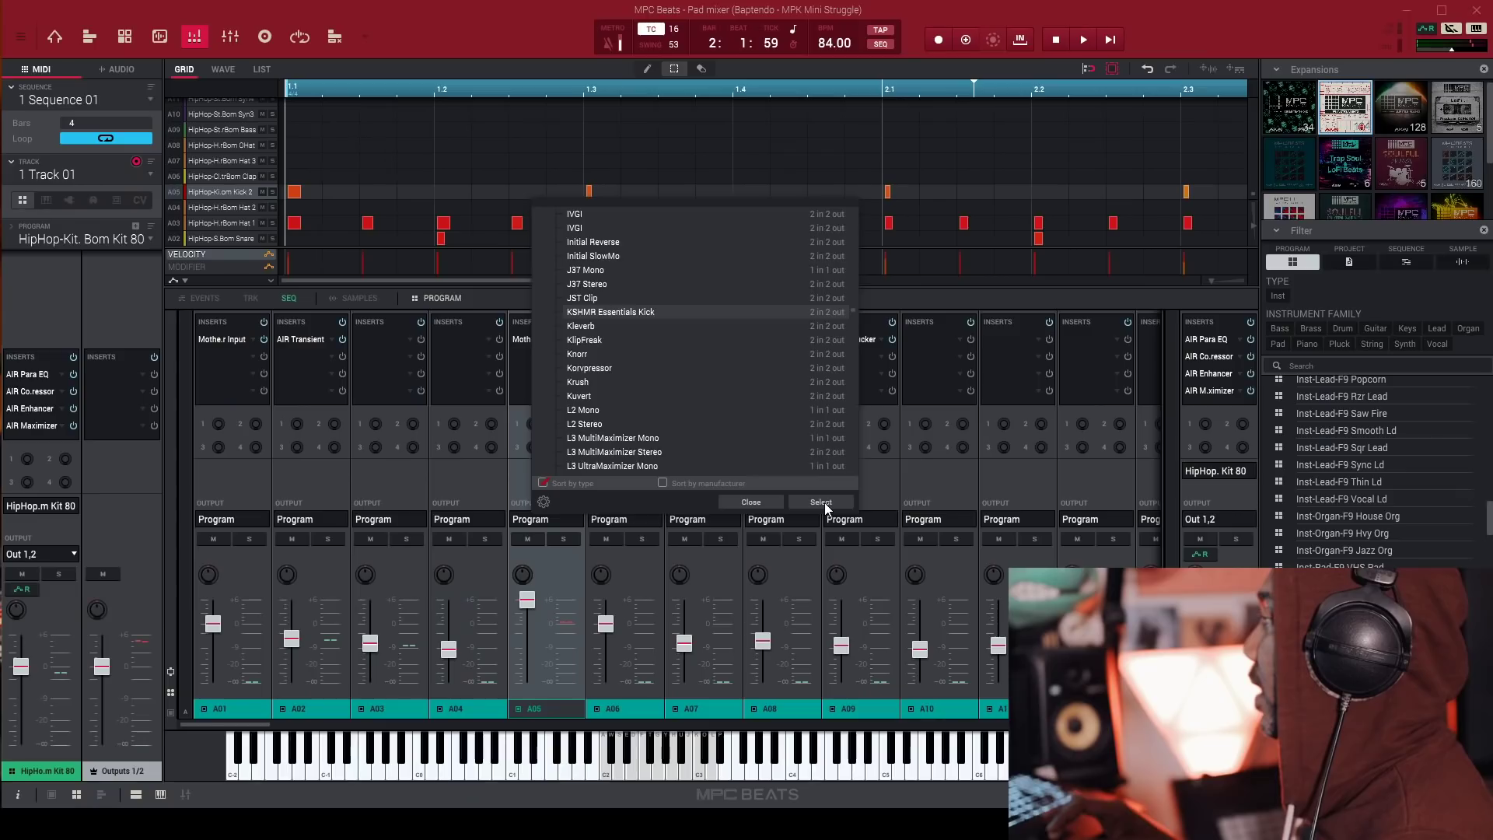
left_click(1025, 744)
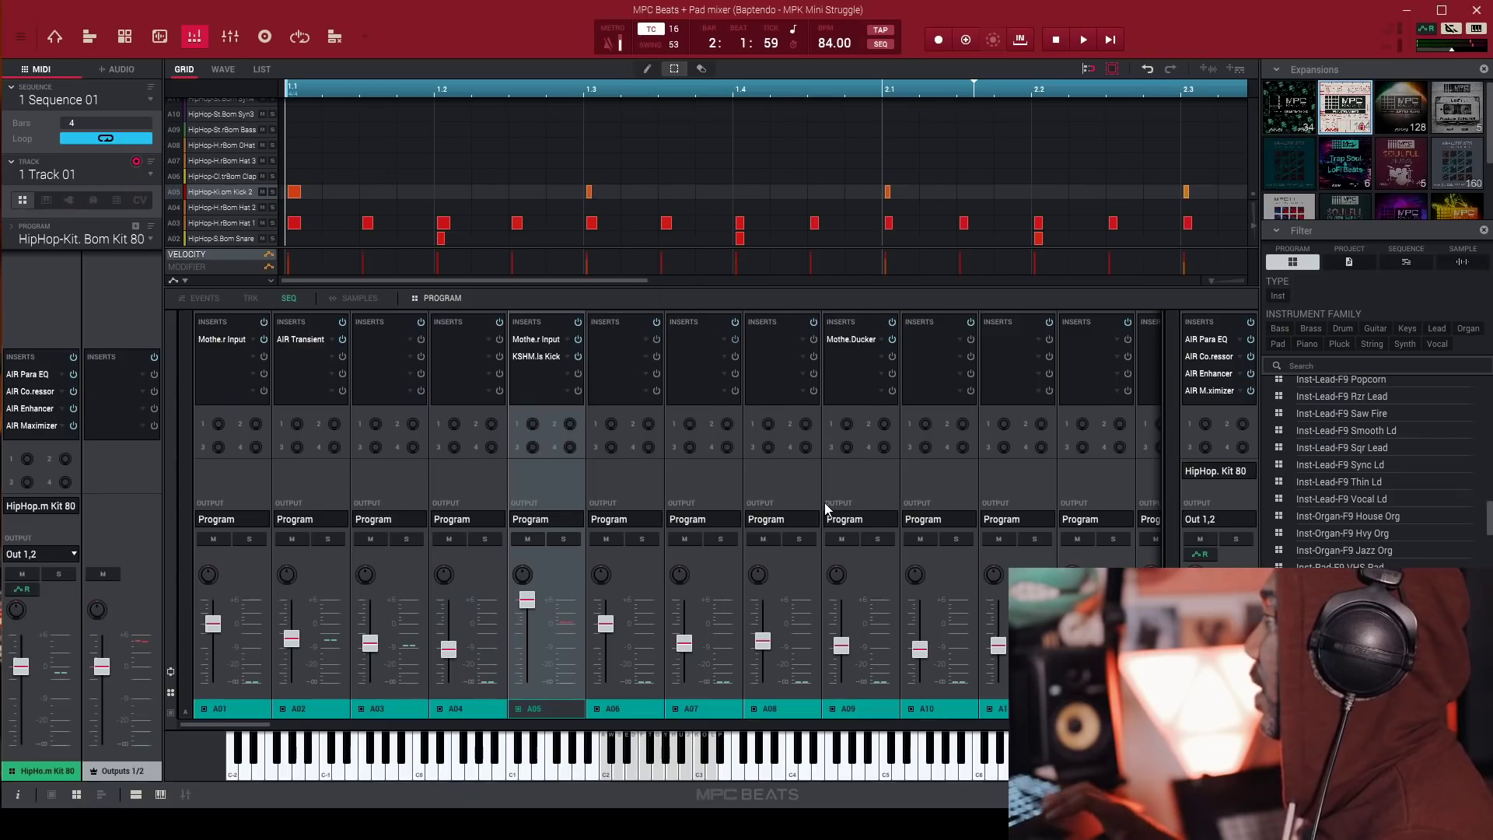
Play the sequence in the Pad Mixer and open the KSHMR Essentials Kick insert on pad A05.
double_click(541, 357)
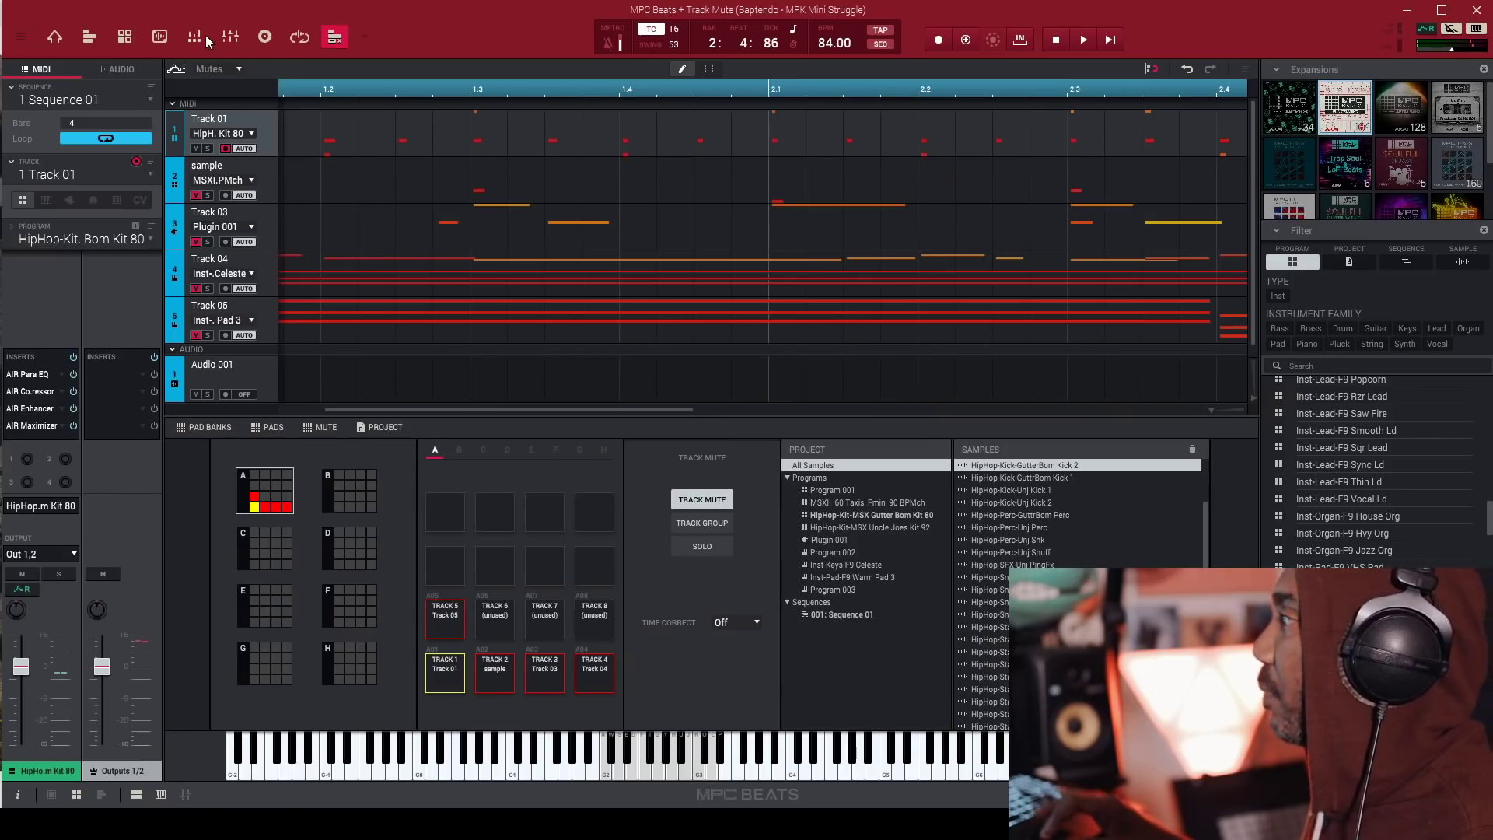
left_click(192, 37)
key("space")
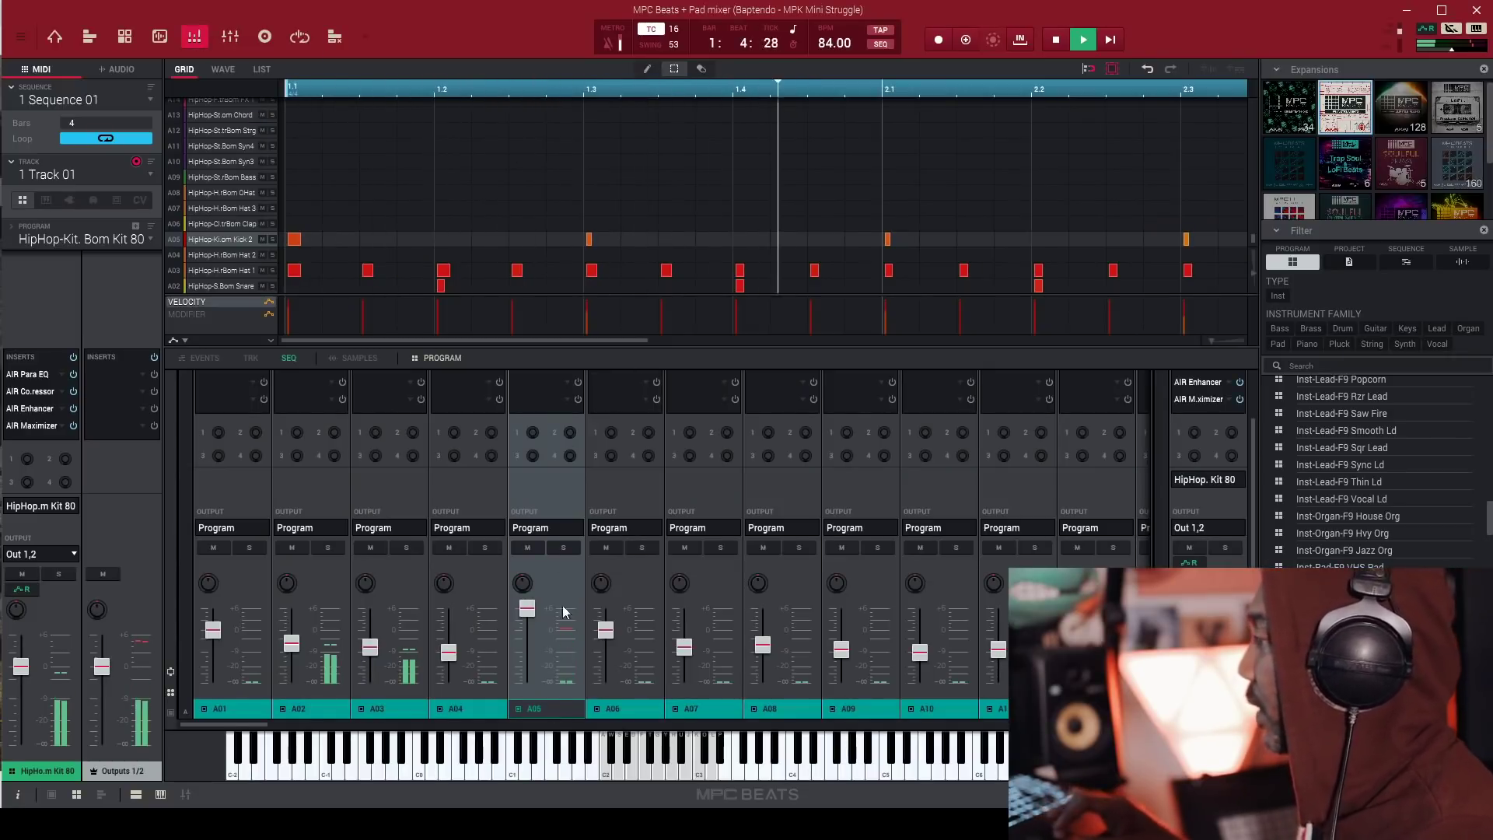
scroll(529, 490, "up", 2)
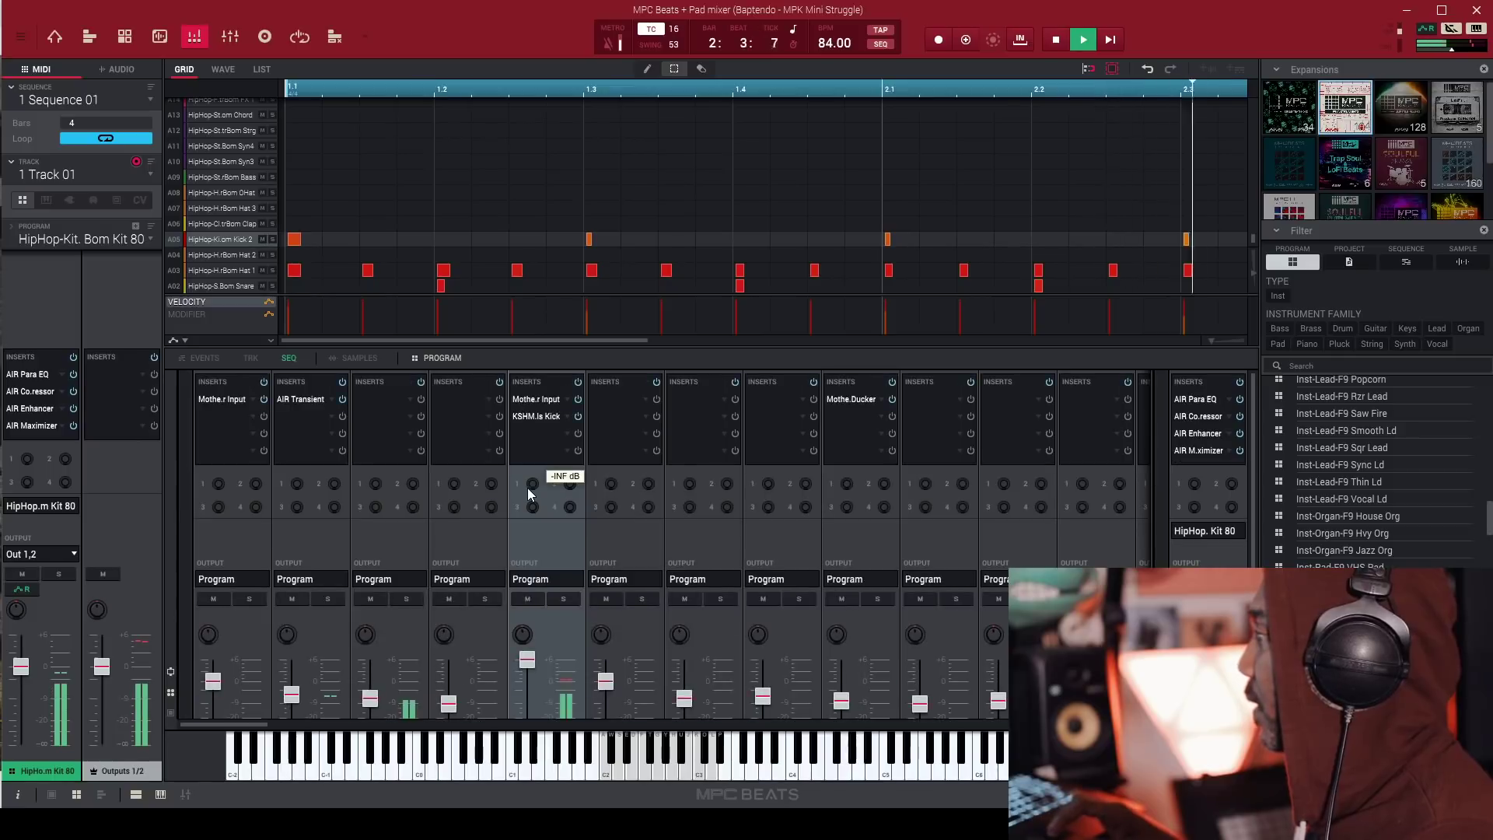
double_click(542, 420)
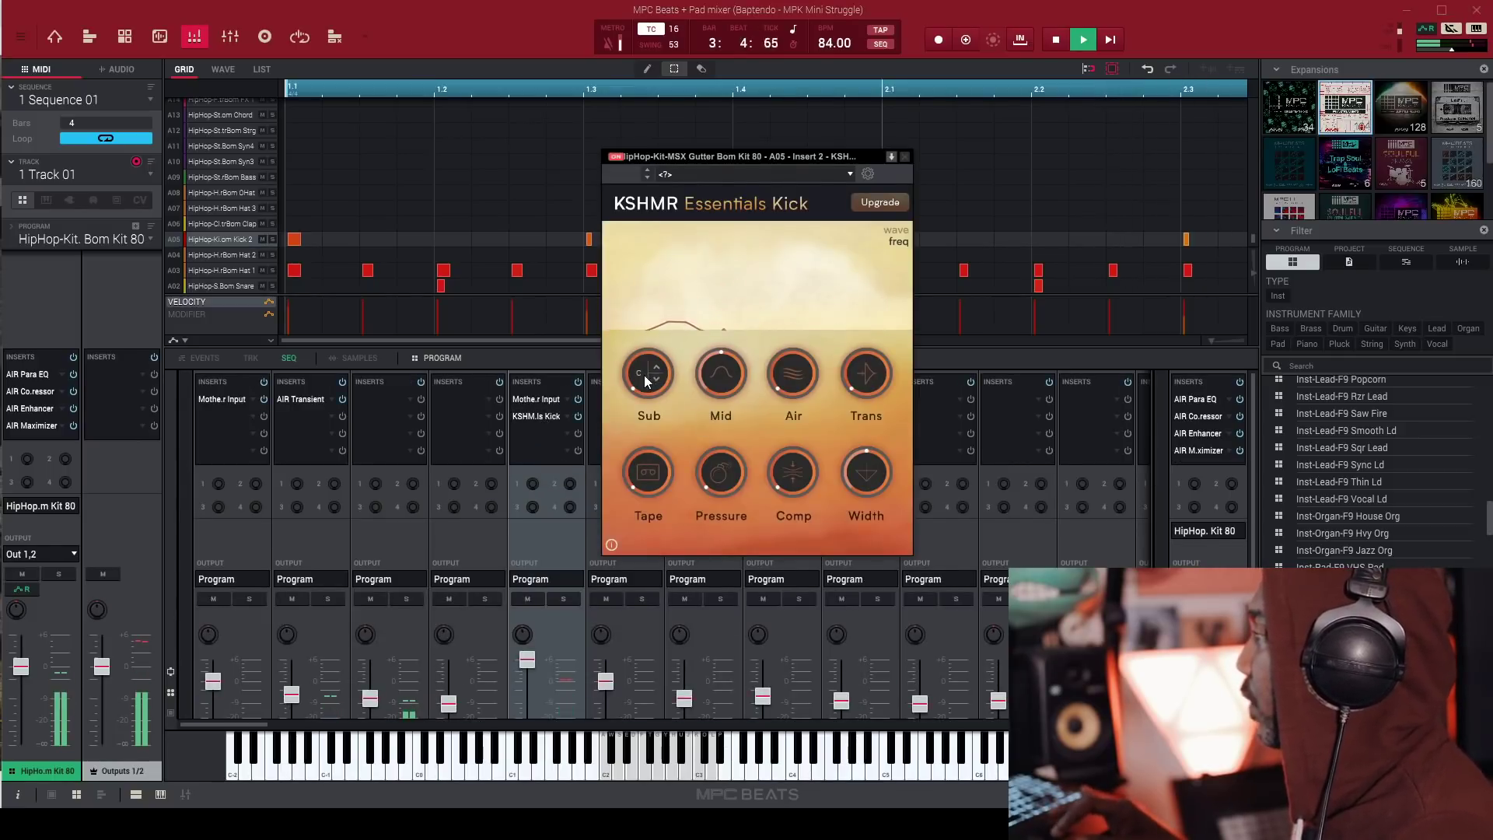
Raise the kick plugin's Sub to 86 and boost Mid above its centre position.
left_click_drag(633, 386, 578, 438)
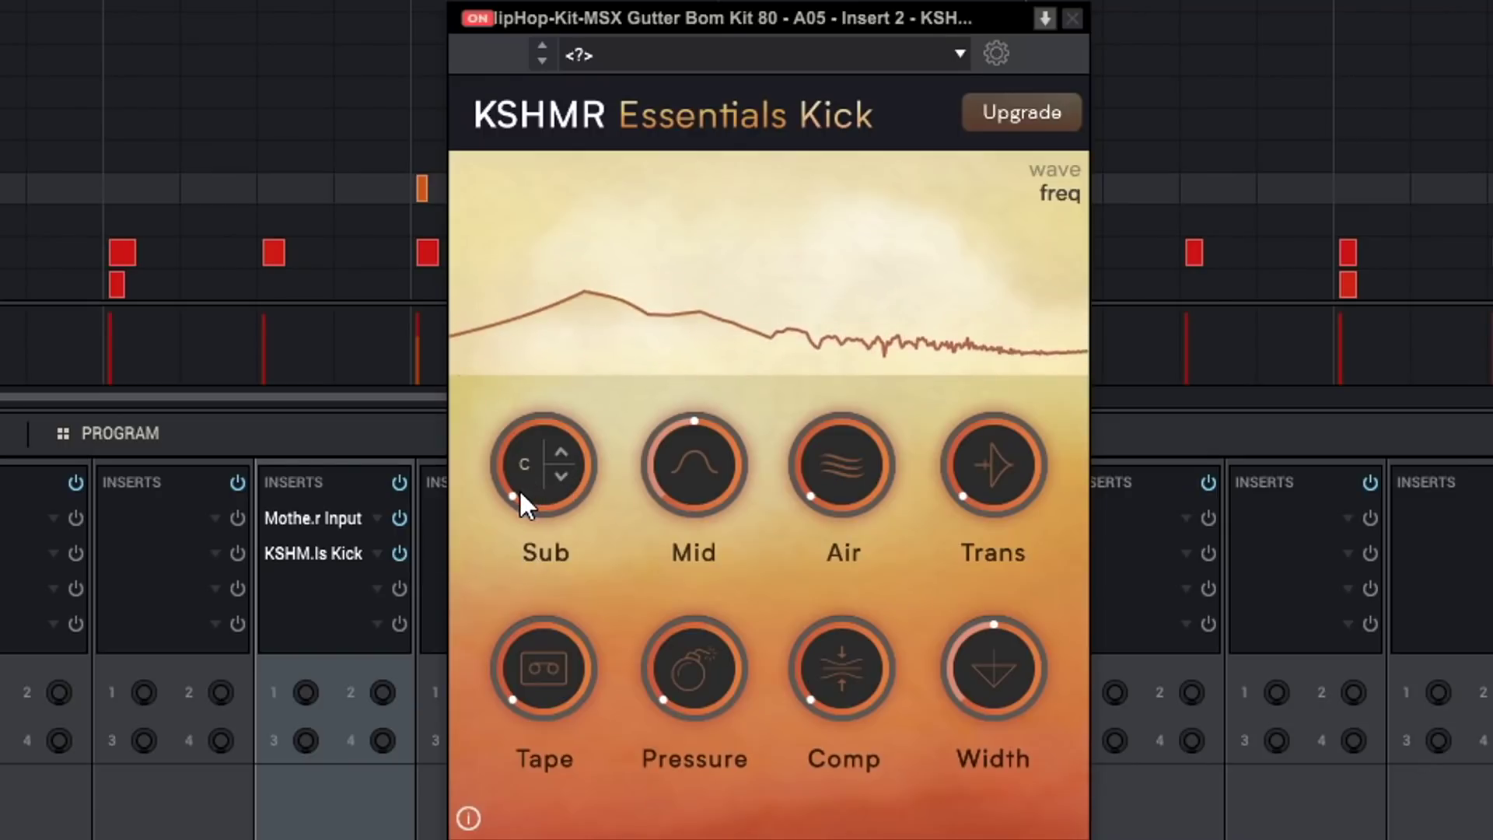
left_click_drag(556, 463, 527, 120)
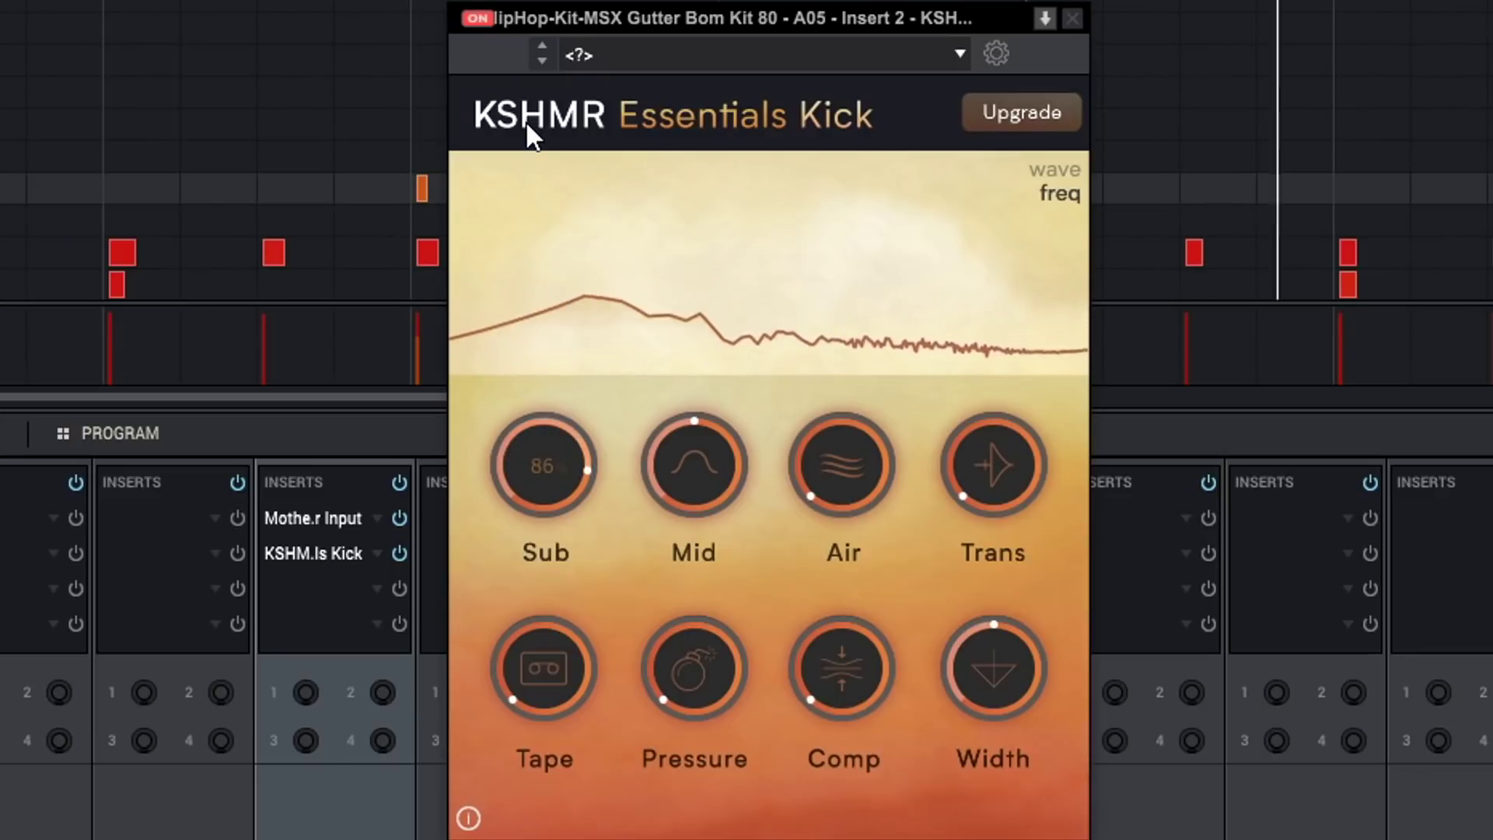
left_click_drag(680, 543, 653, 372)
Try the kick plugin's Trans amount and leave it raised slightly above zero.
mouse_move(961, 473)
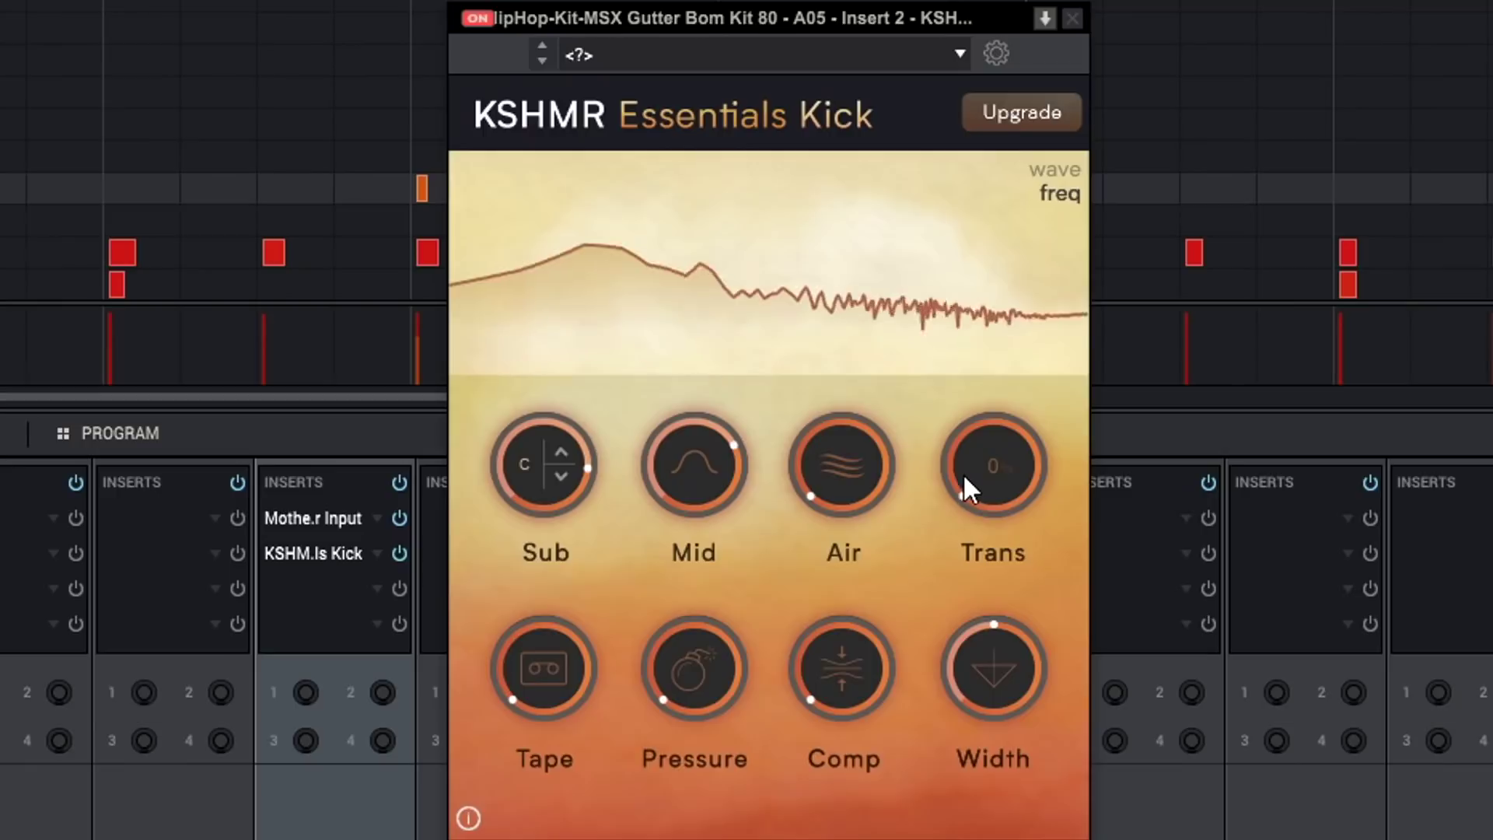
left_click_drag(960, 473, 932, 551)
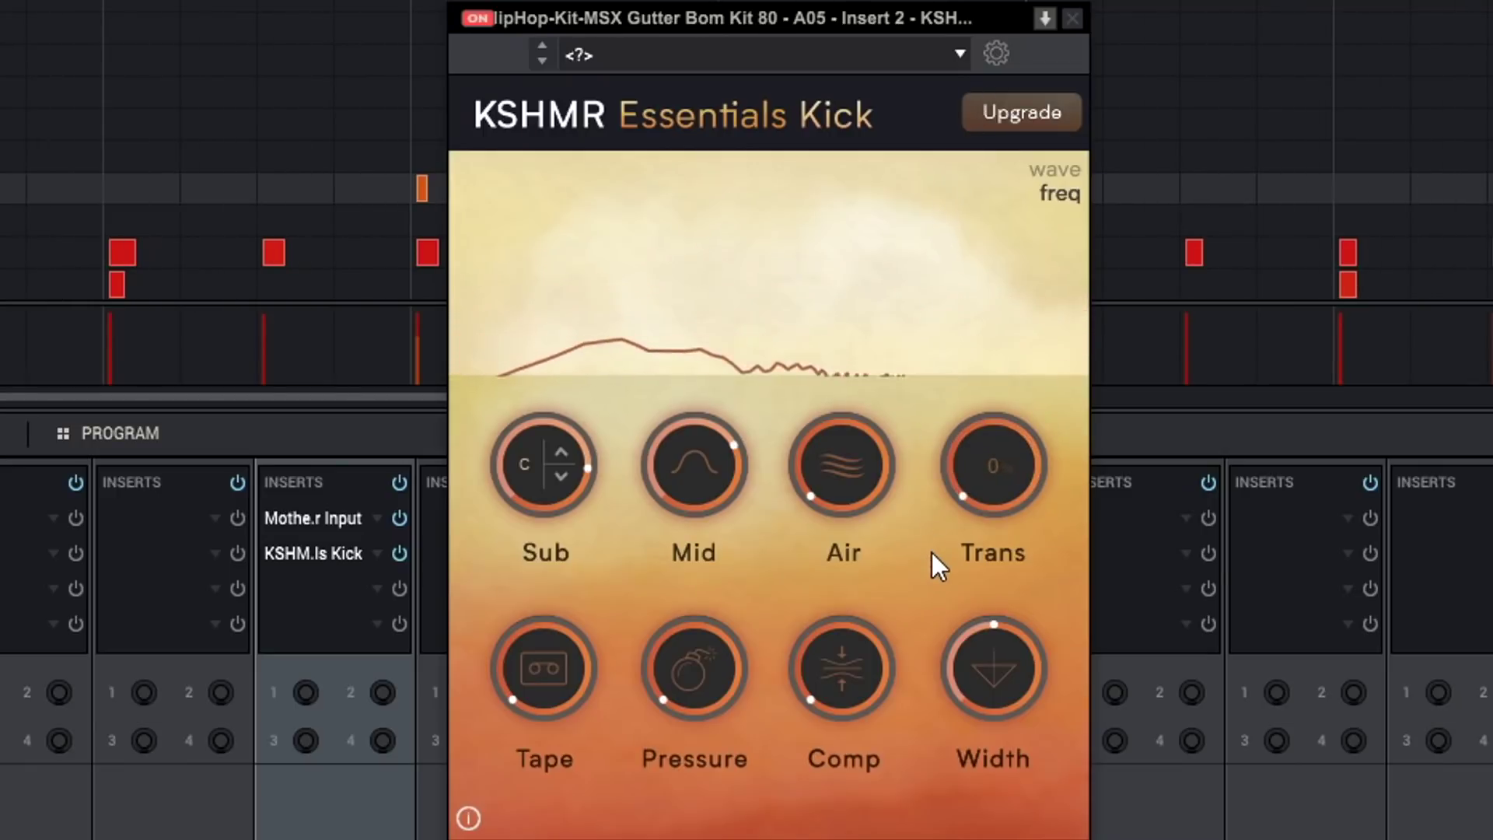
left_click_drag(934, 489, 939, 431)
Raise the kick plugin's Width well above its centre position and Tape to about halfway.
left_click_drag(966, 682, 938, 477)
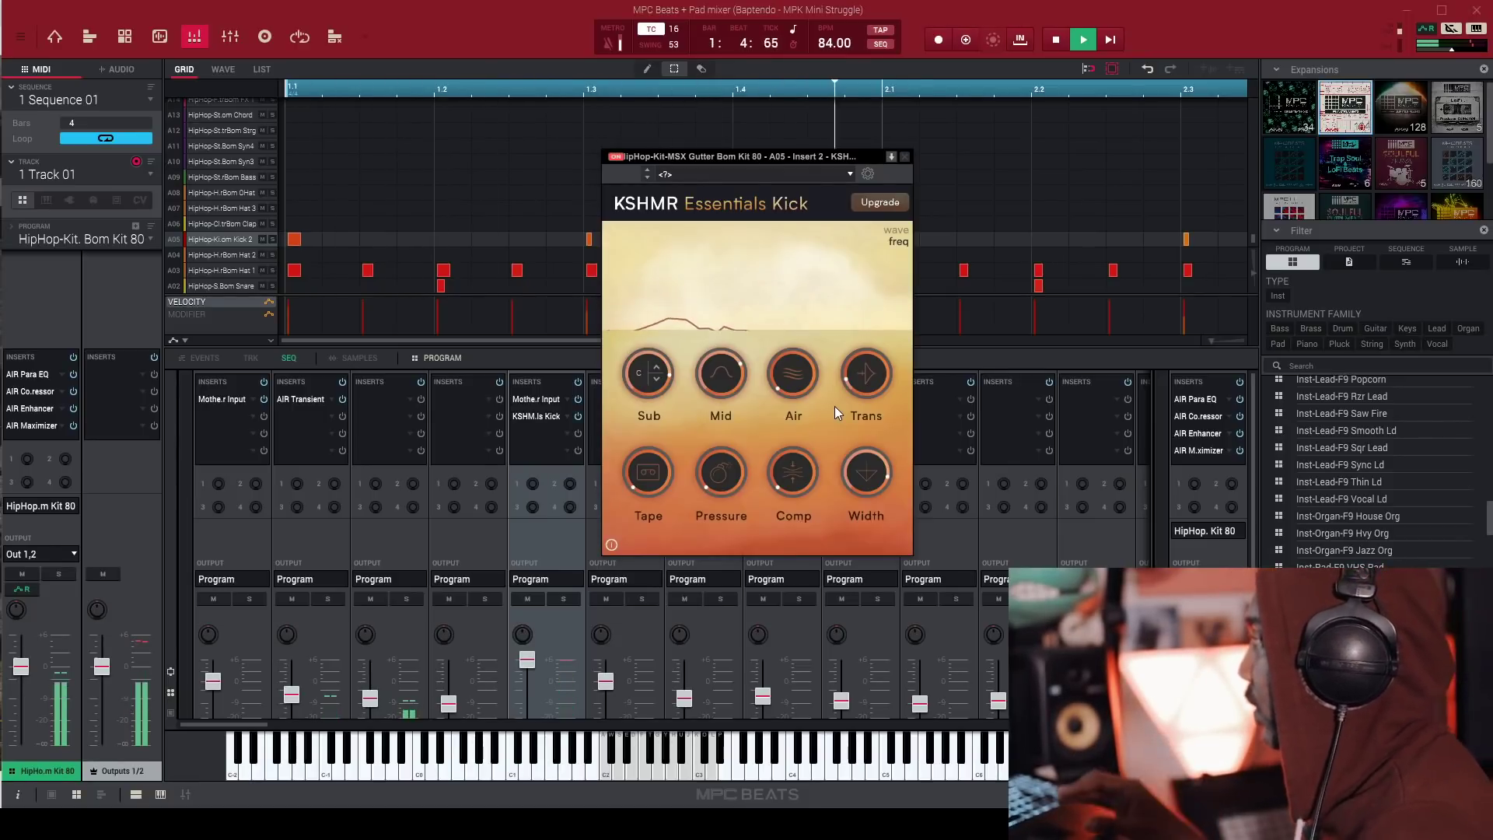
left_click_drag(637, 481, 573, 441)
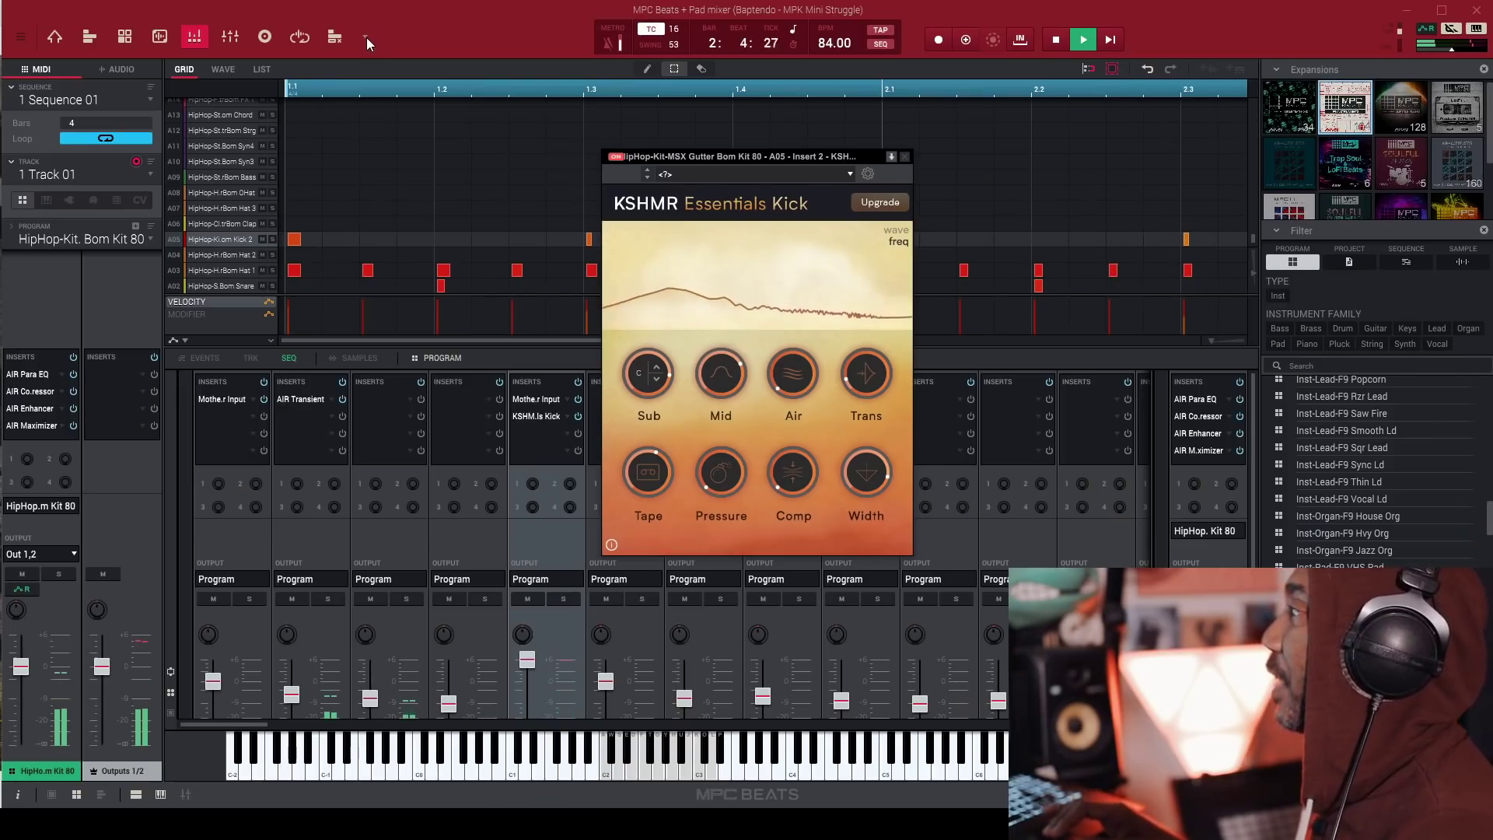
Switch to the Track Mute view to bring the sample track back in, and return to the Pad Mixer.
left_click(367, 37)
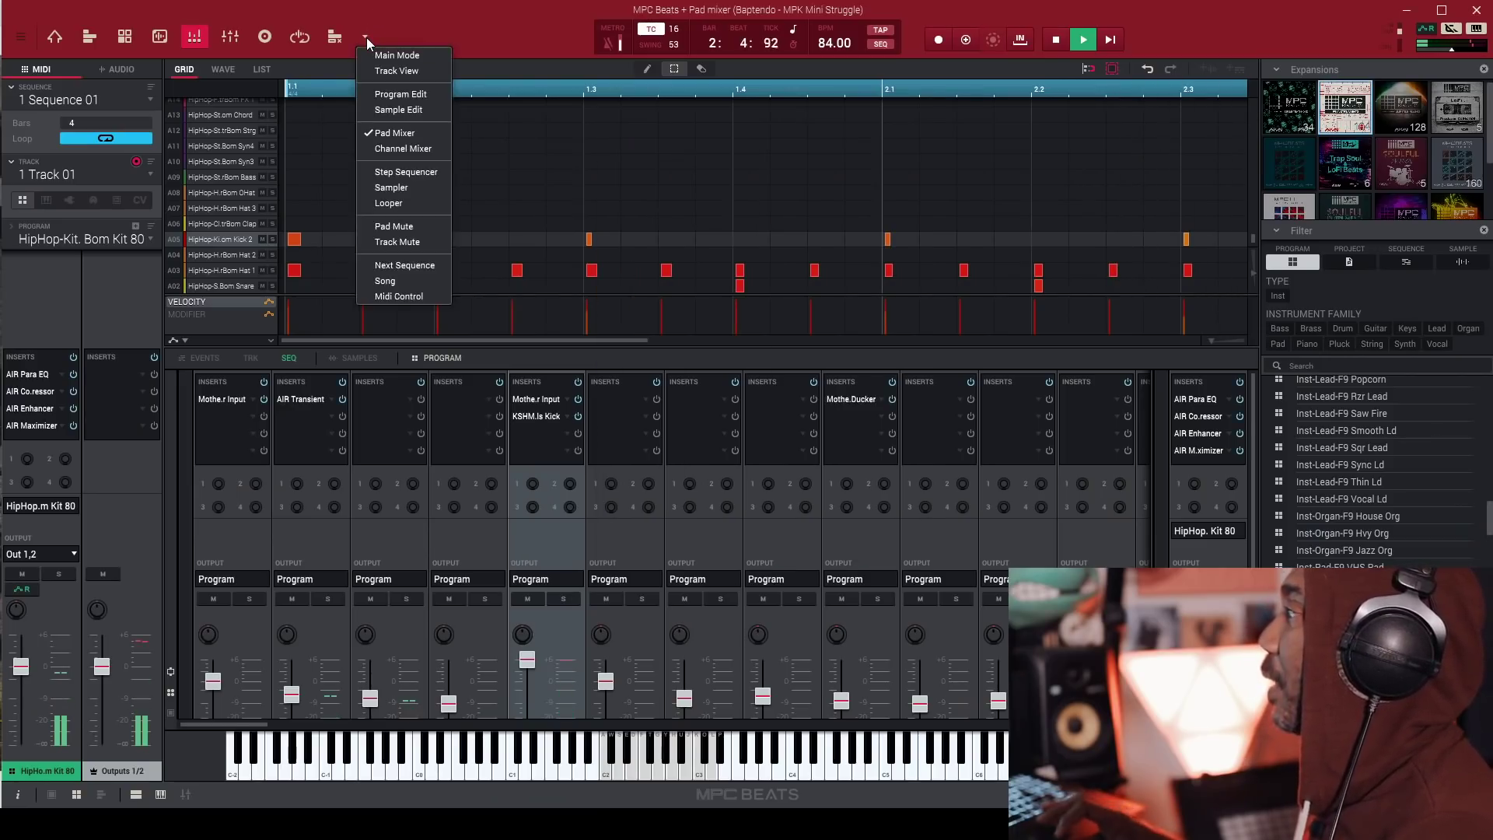
left_click(407, 242)
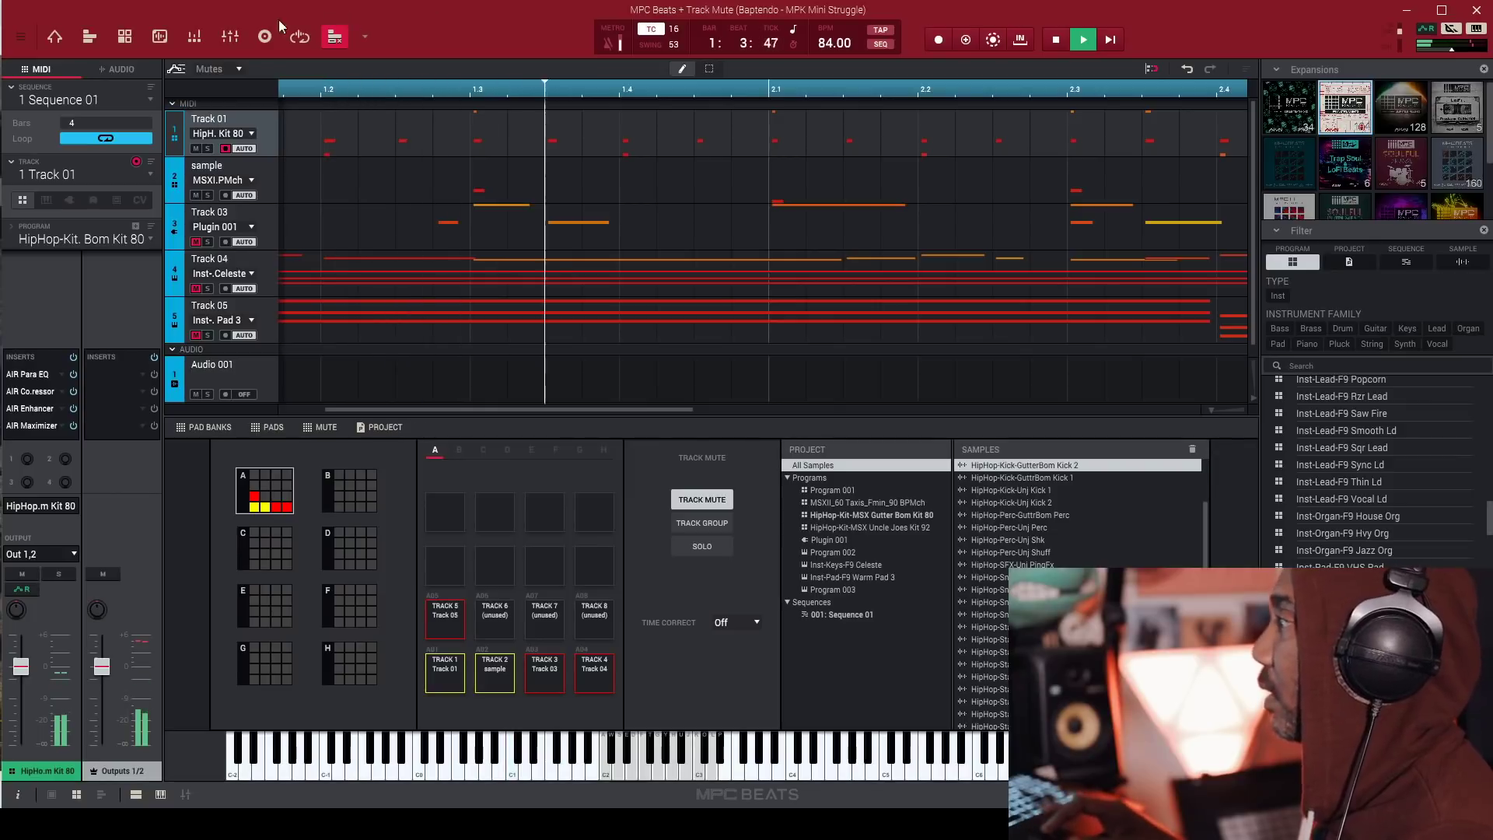
left_click(200, 39)
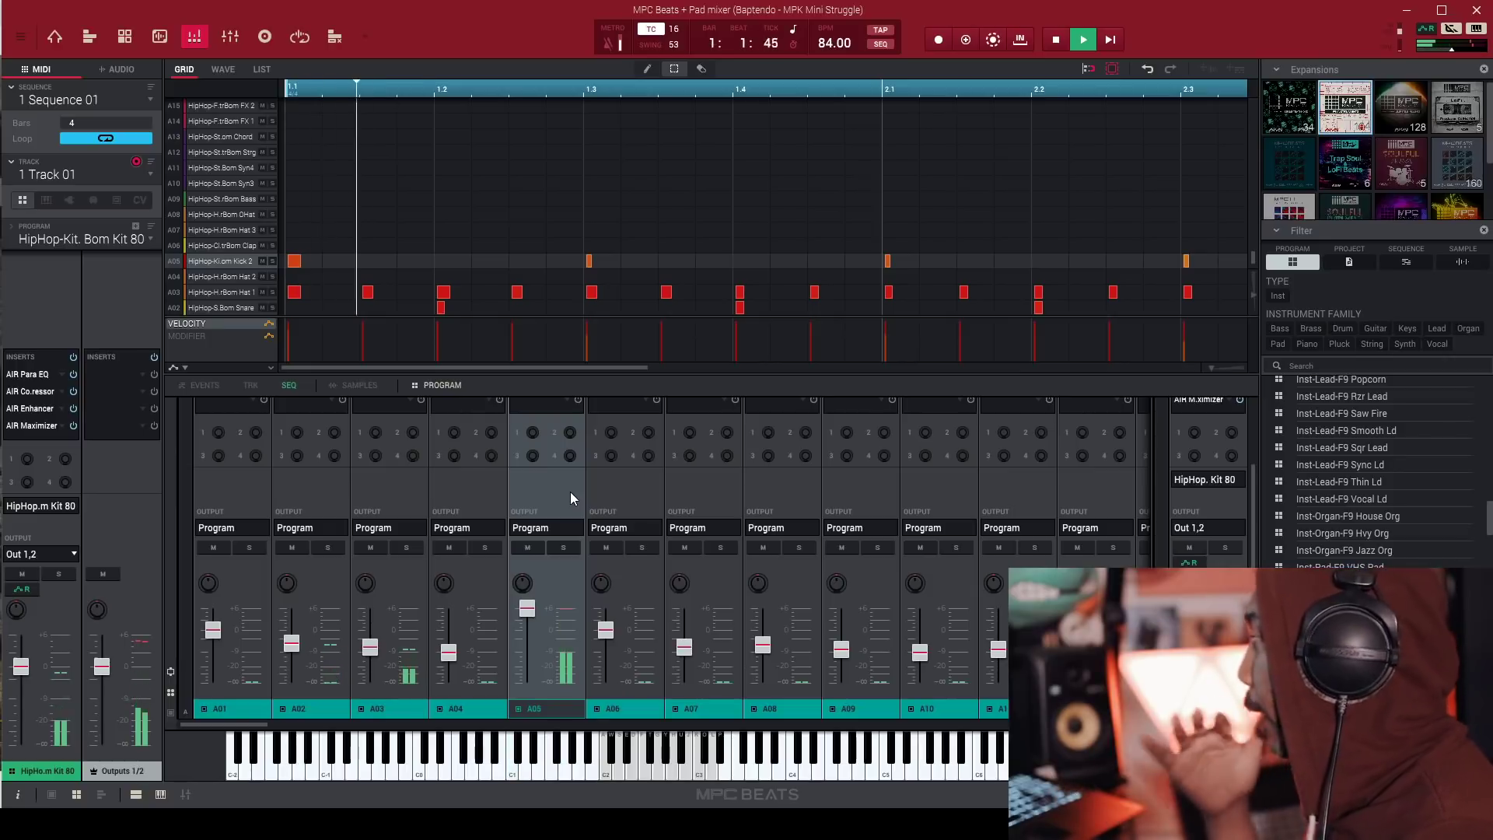
Reopen the KSHMR Essentials Kick insert on pad A05 and raise Pressure to 40.
scroll(571, 491, "up", 2)
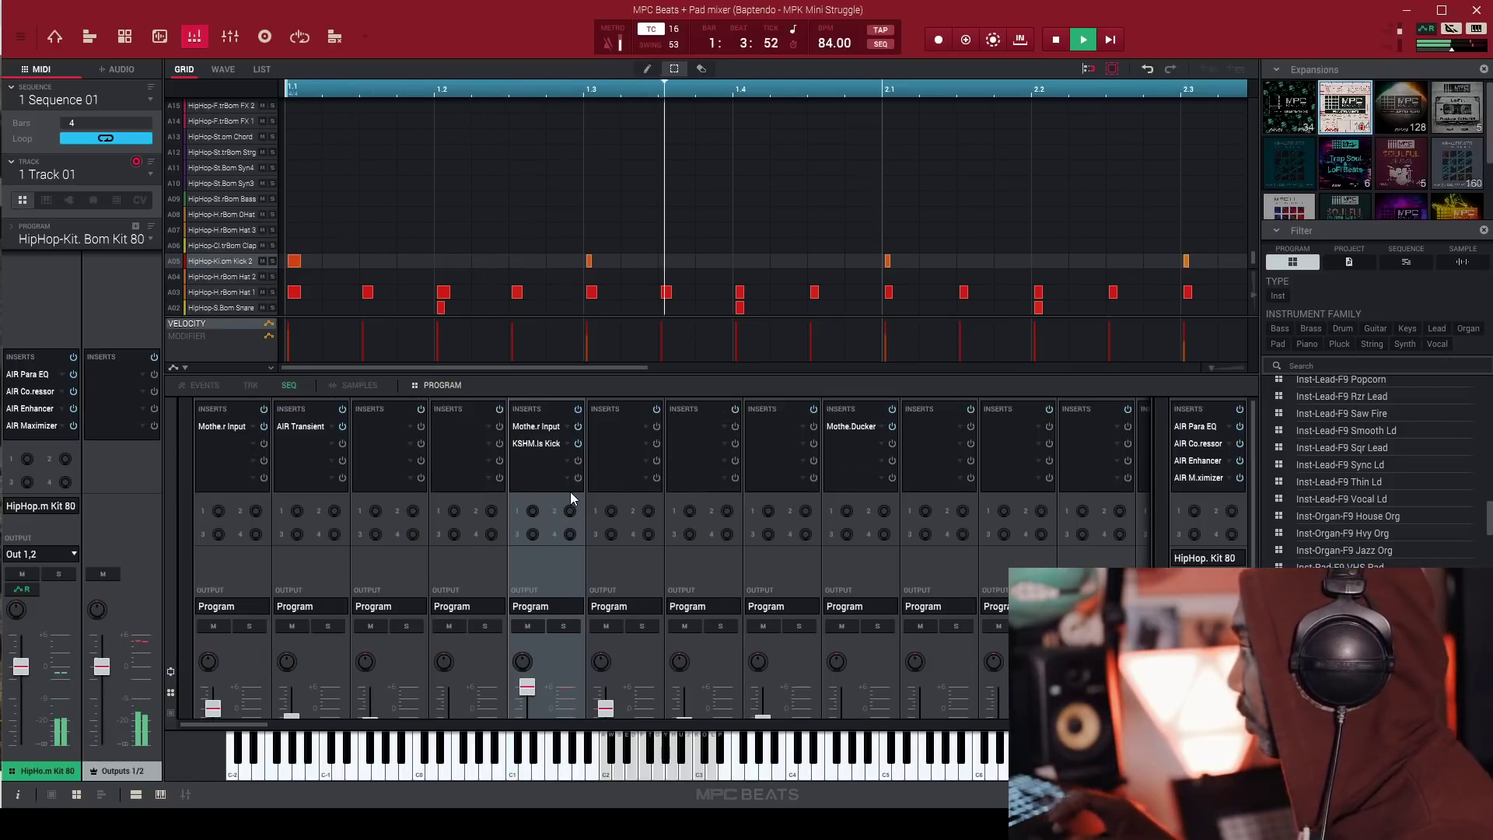
left_click(548, 444)
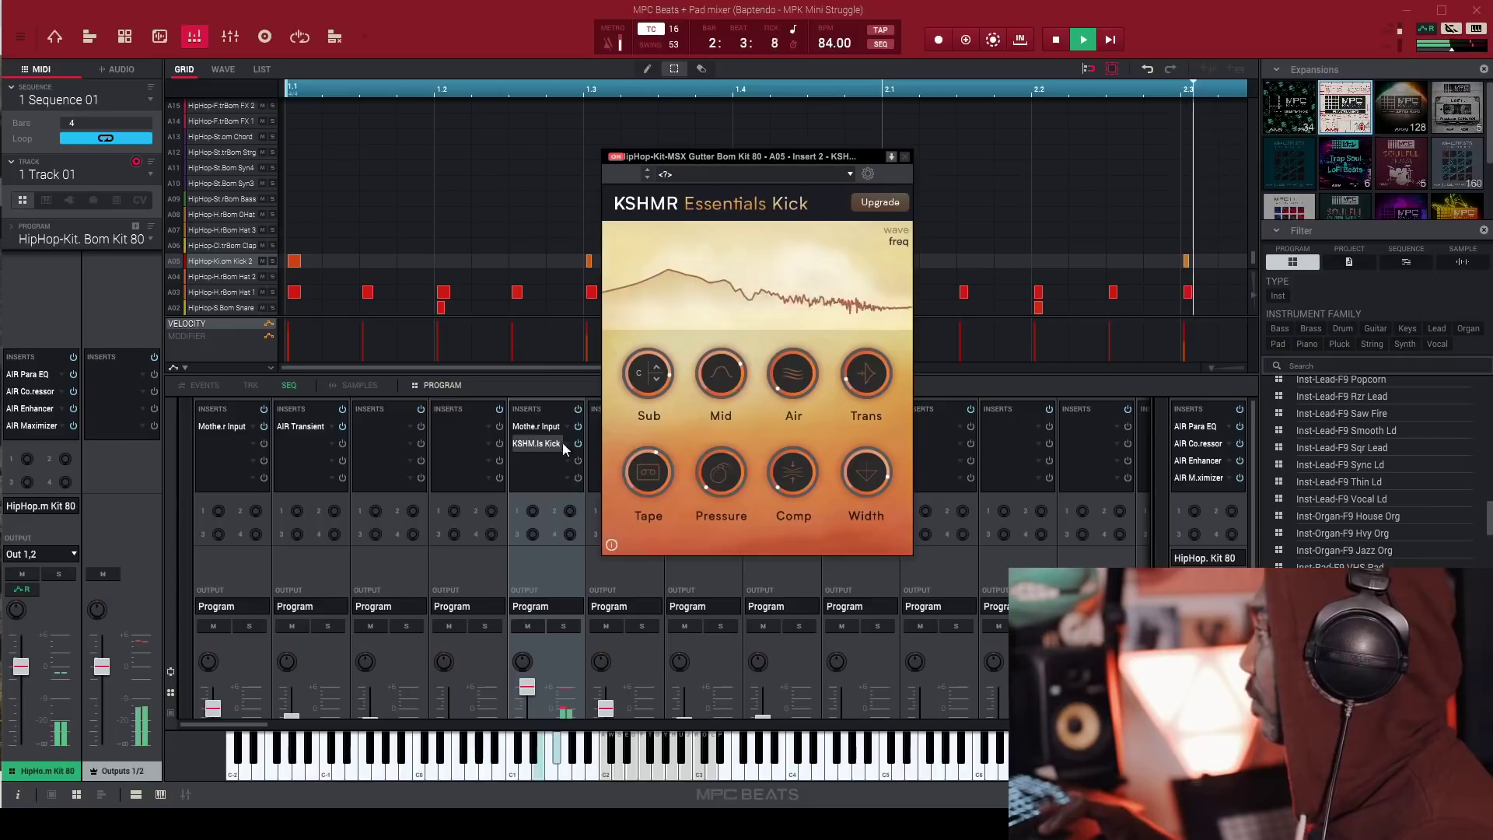
left_click_drag(715, 490, 642, 541)
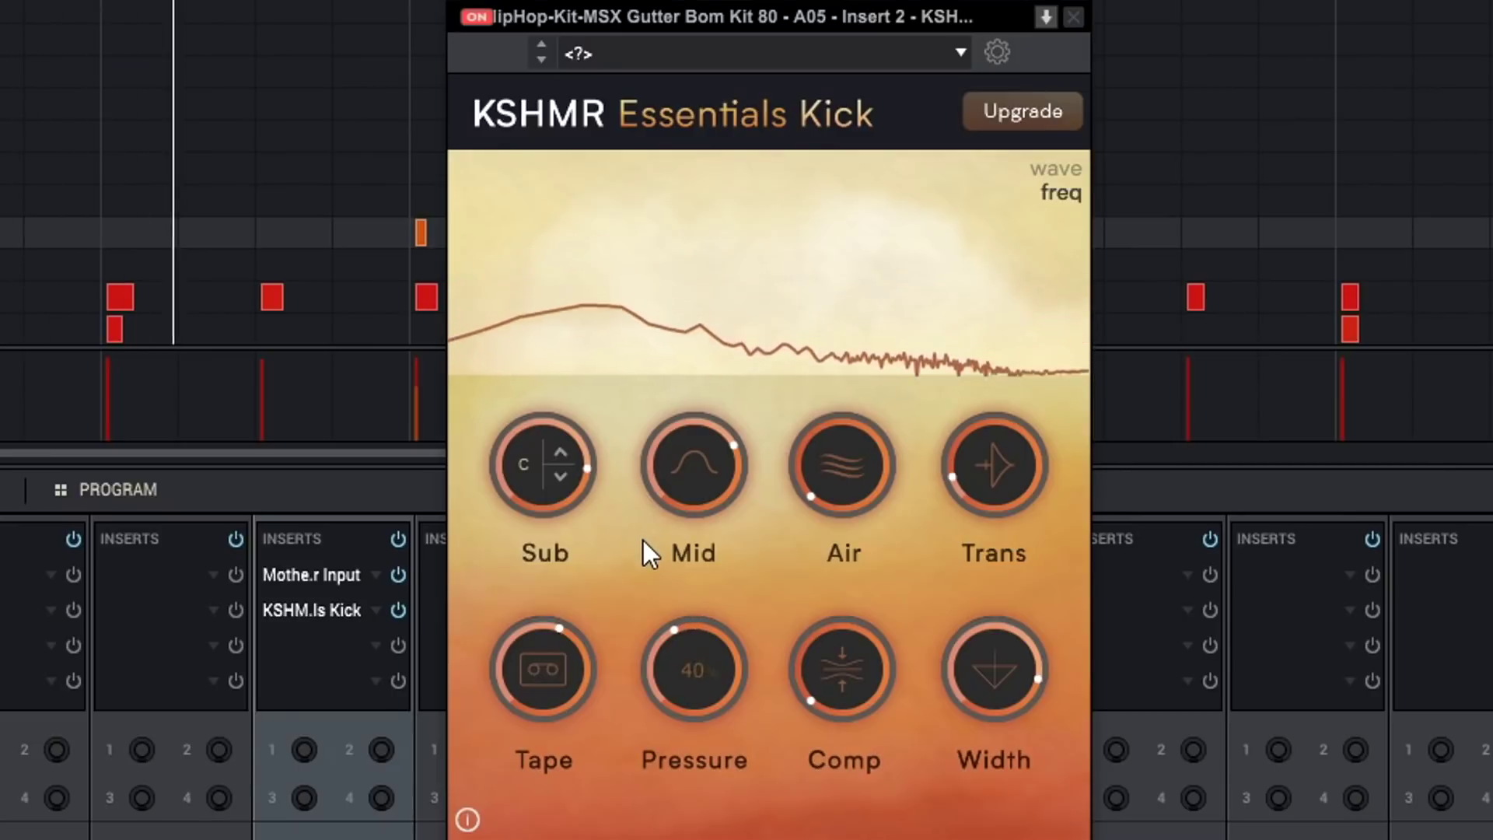
Raise the kick plugin's Comp to about a fifth and Air to about a third of their ranges, and stop playback.
left_click_drag(814, 693, 756, 632)
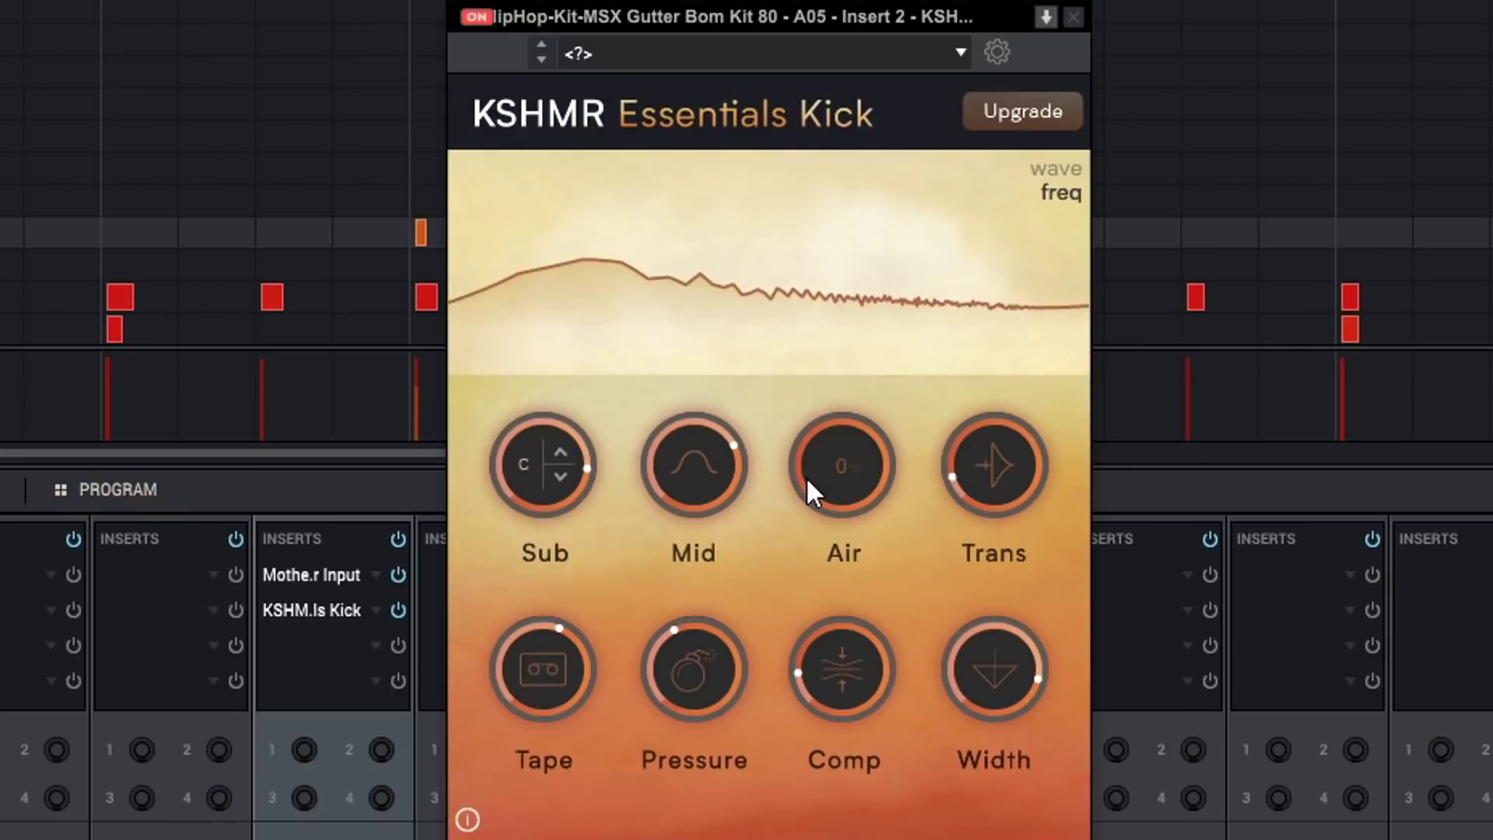
left_click_drag(807, 475, 740, 369)
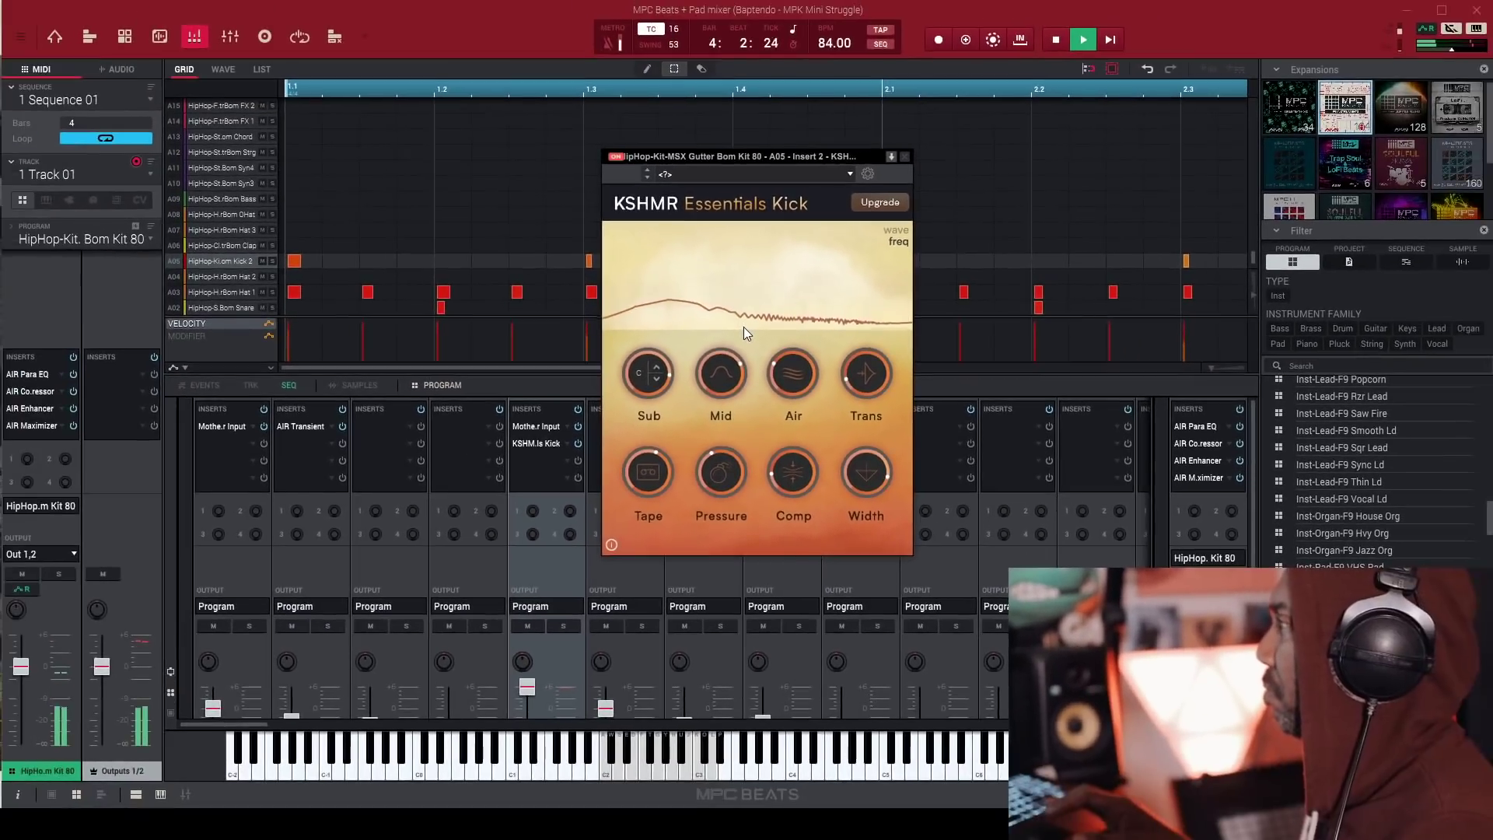
key("space")
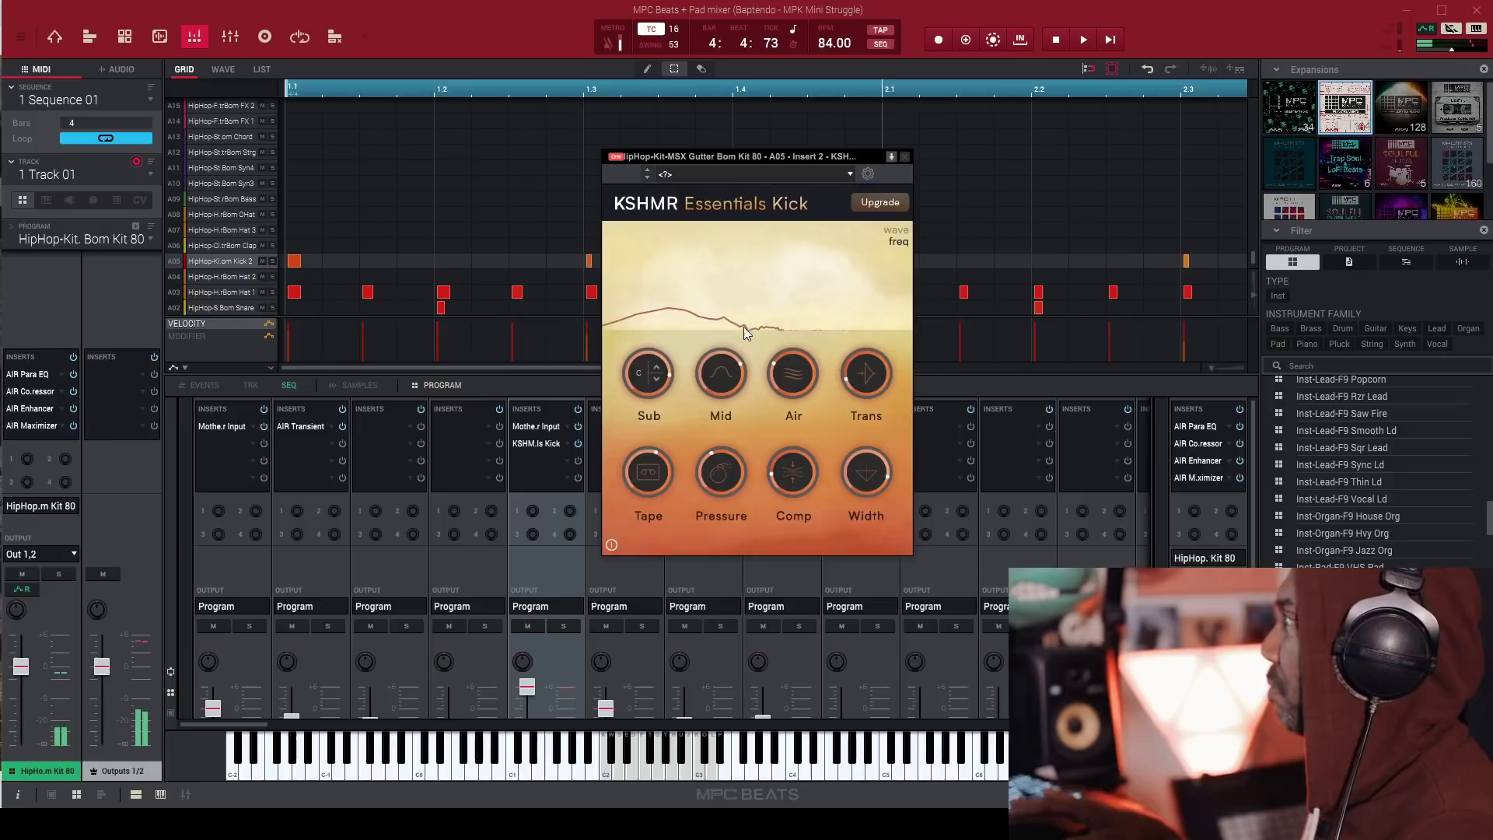
left_click(1061, 42)
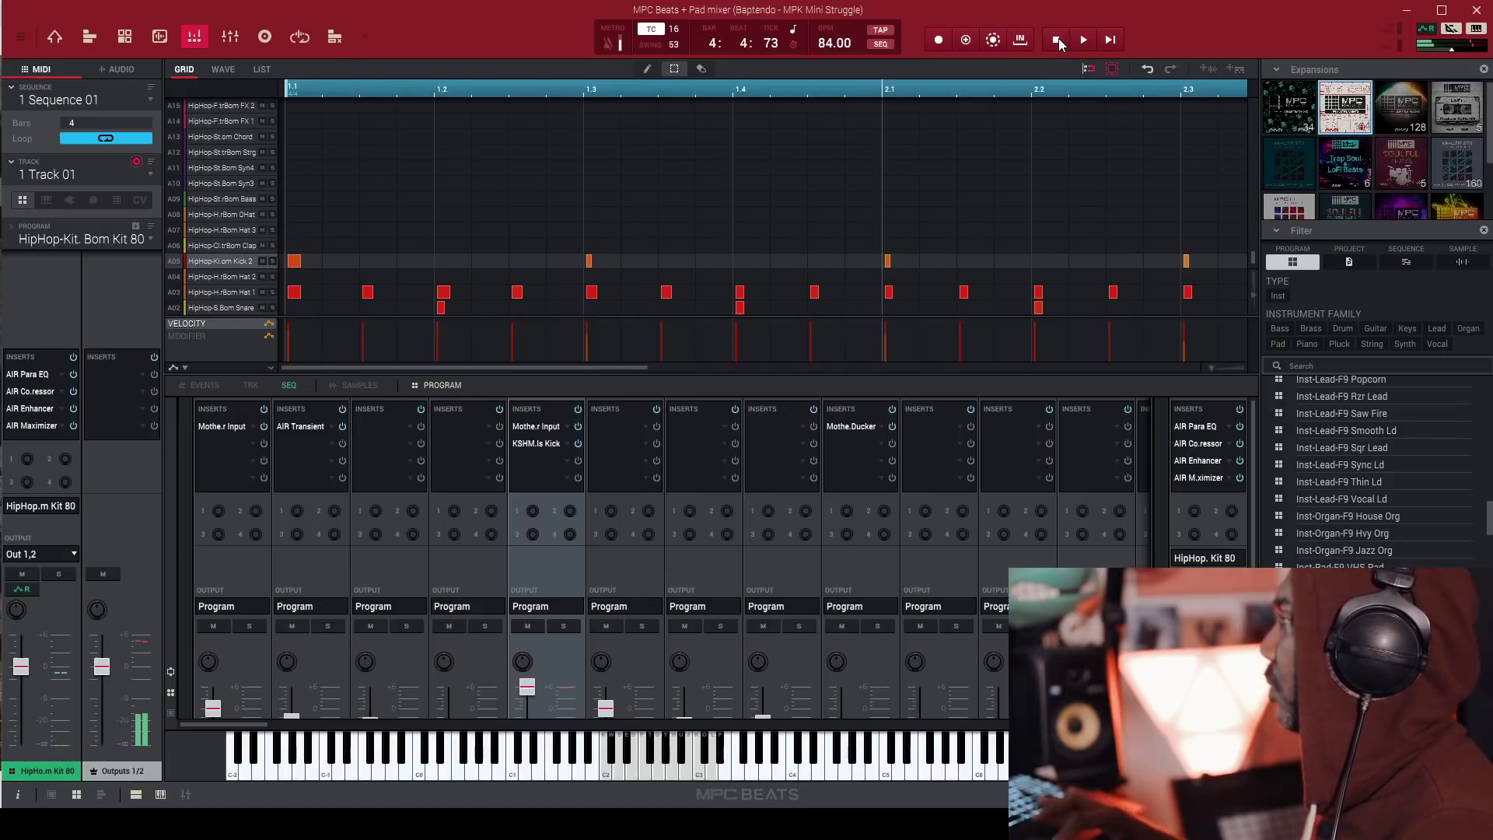
Bring the kick plugin on pad A05 back up and lower its Width to 107.
left_click(535, 443)
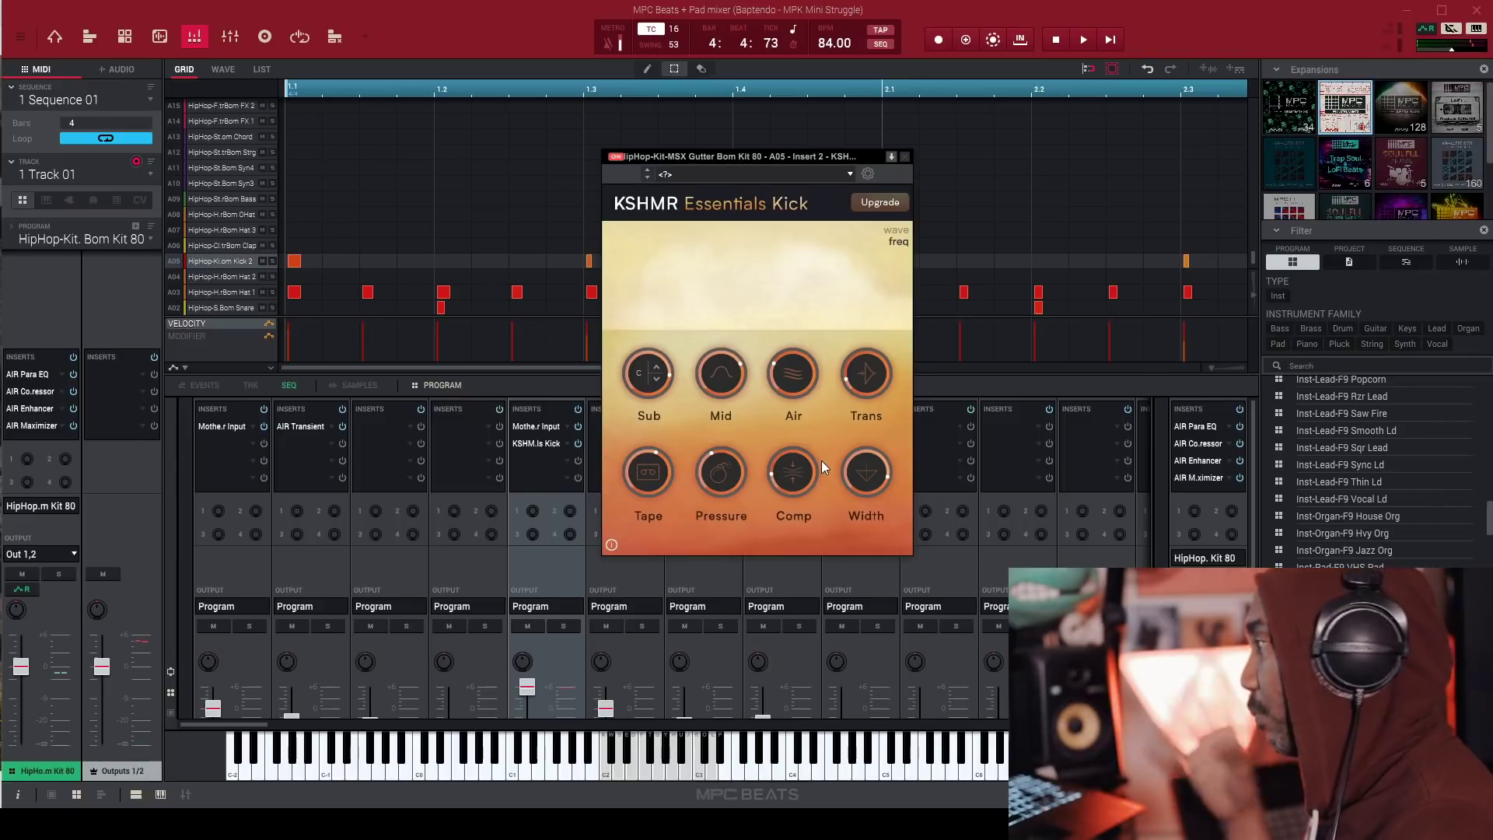
mouse_move(877, 468)
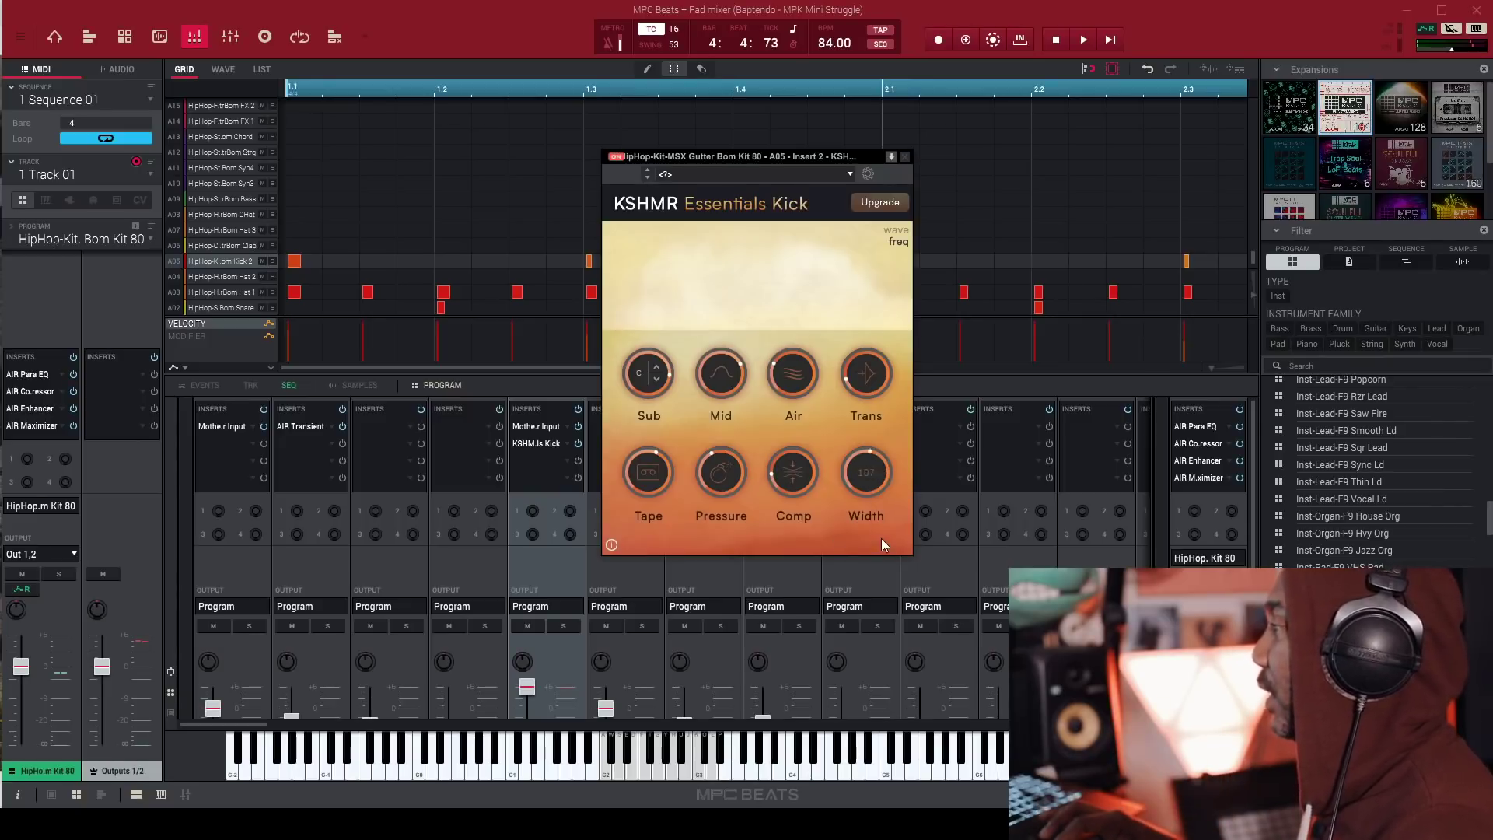